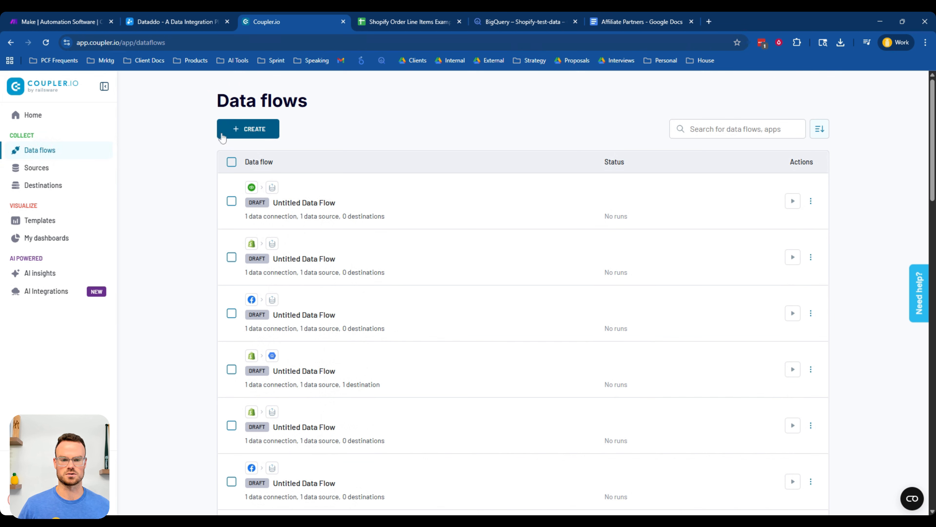
- Create a new data flow from scratch and add Shopify as its data source
left_click(233, 131)
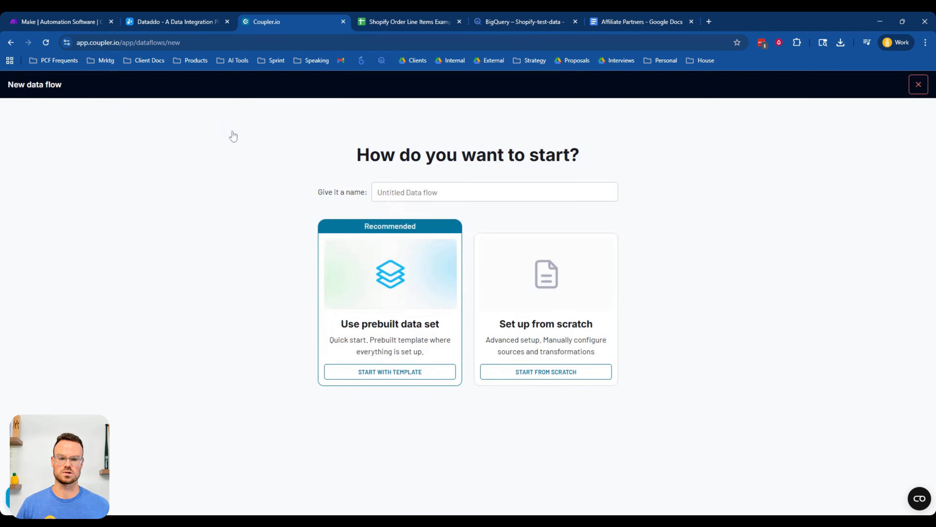
left_click(537, 372)
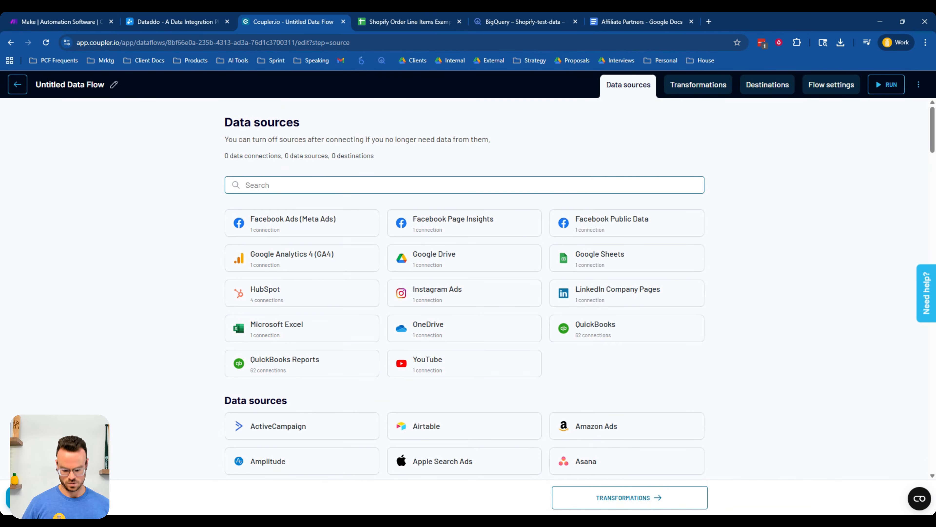
type("shop")
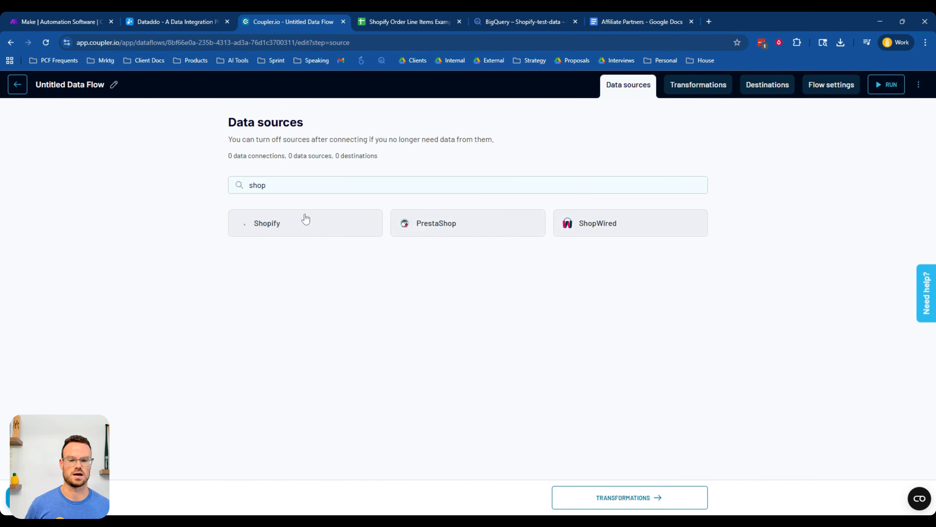
left_click(304, 219)
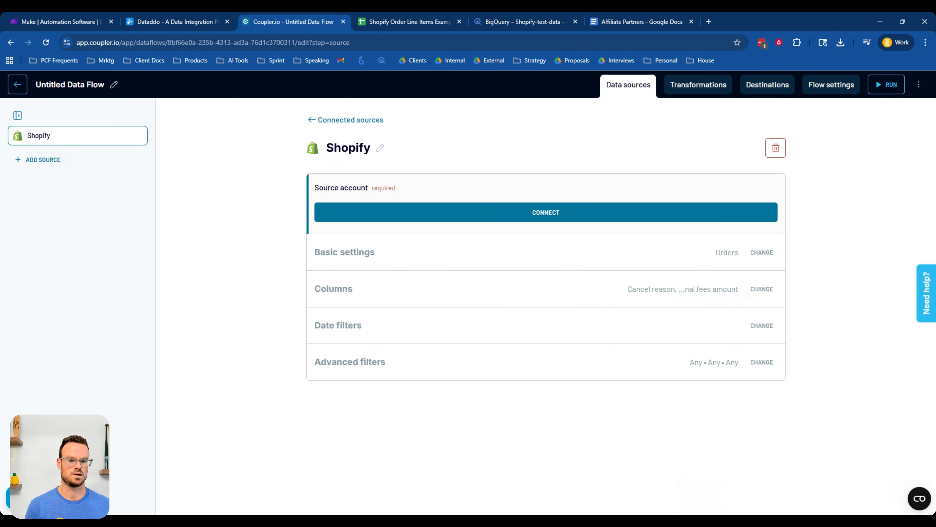
- Review the Shopify source settings and the example order line items spreadsheet
left_click_drag(720, 253, 735, 252)
left_click(734, 253)
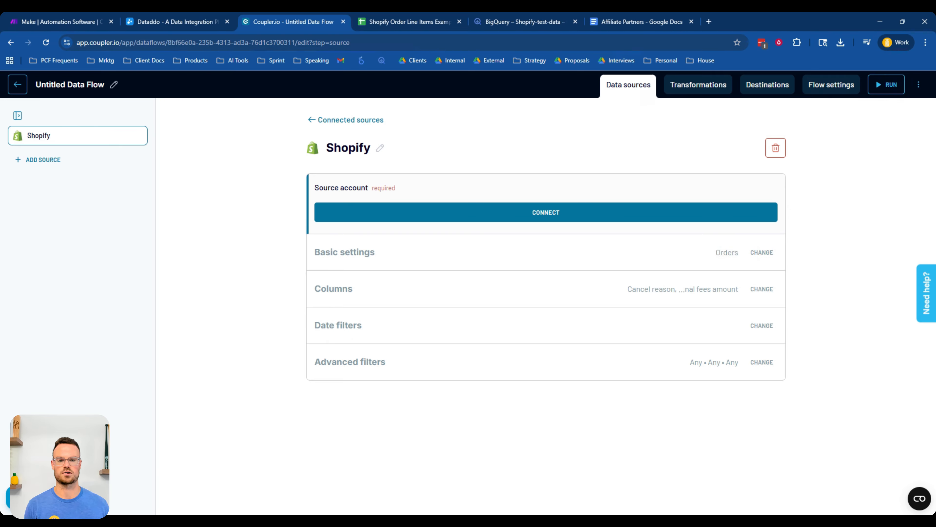
left_click(410, 21)
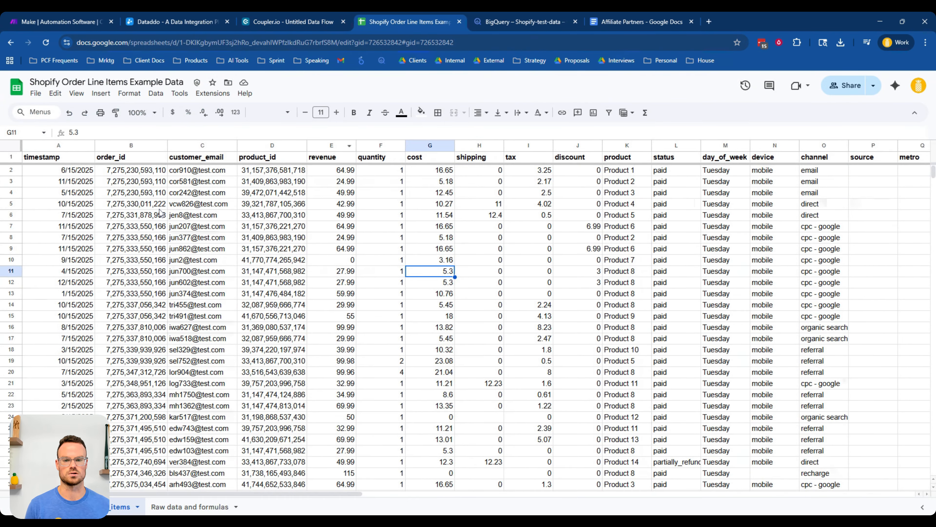
left_click(275, 20)
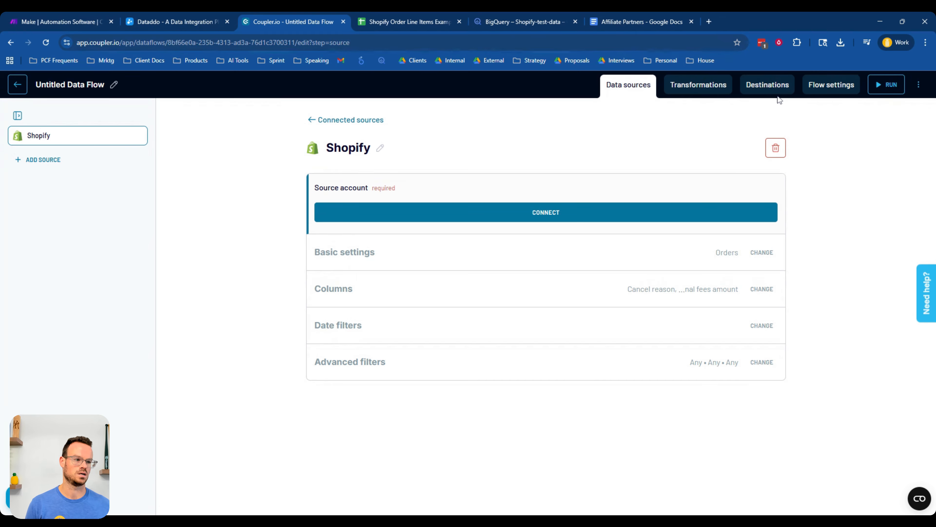
- Choose BigQuery as the data flow's destination and open the flow settings
left_click(772, 90)
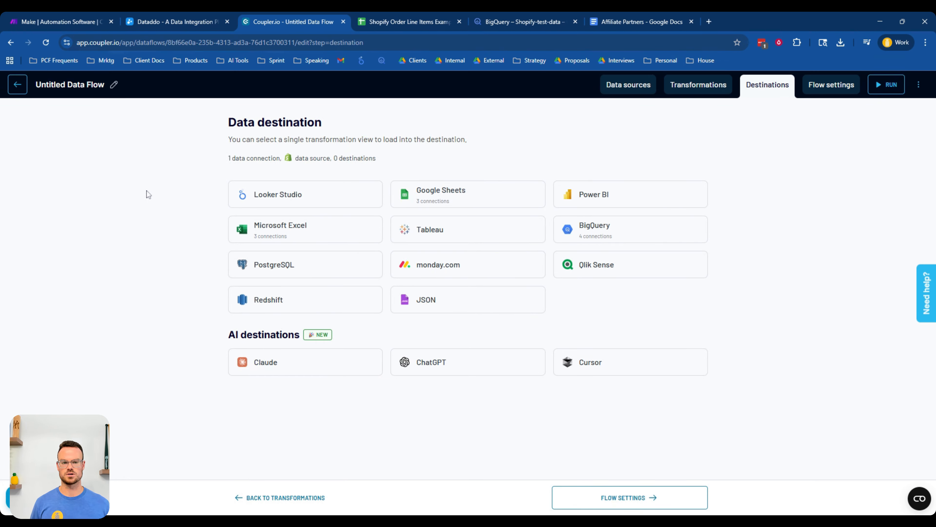
left_click(409, 21)
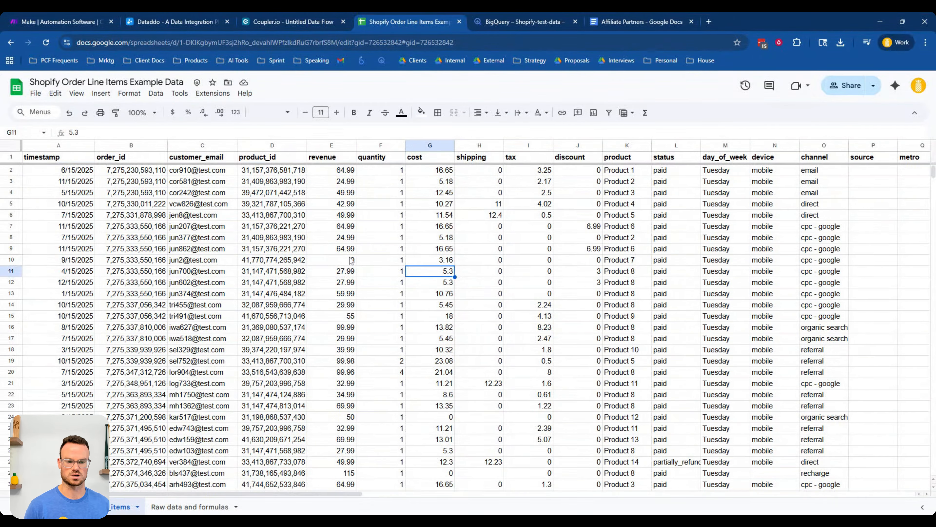
mouse_move(199, 492)
left_mouse_down()
mouse_move(245, 491)
mouse_move(190, 492)
left_mouse_up()
left_click(320, 24)
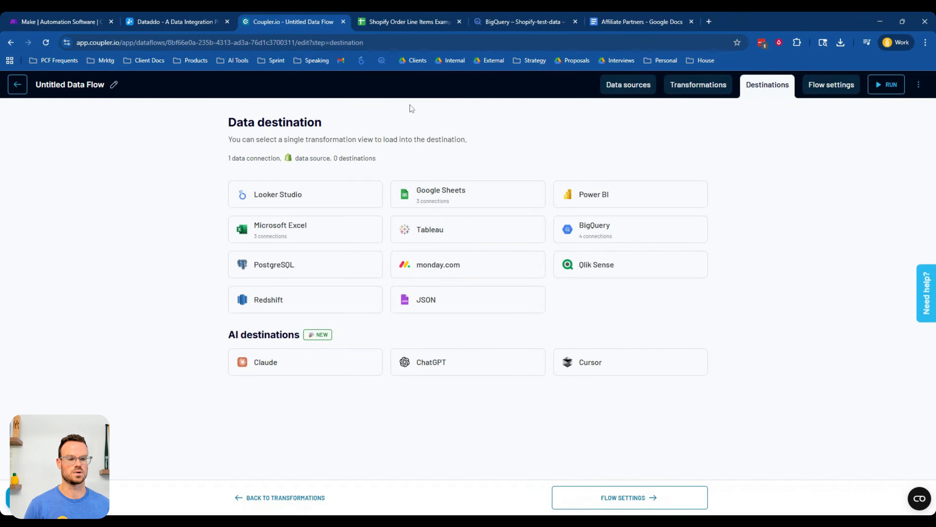
left_click(610, 232)
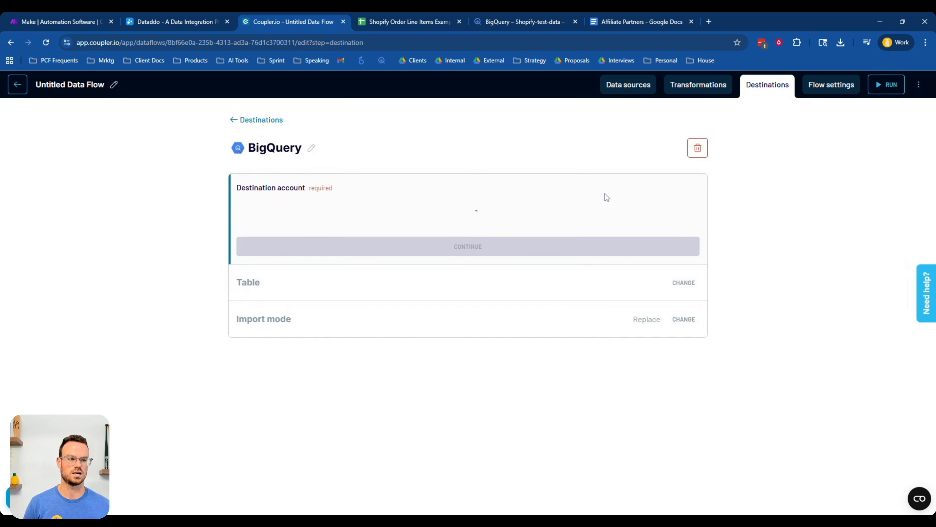
left_click(817, 88)
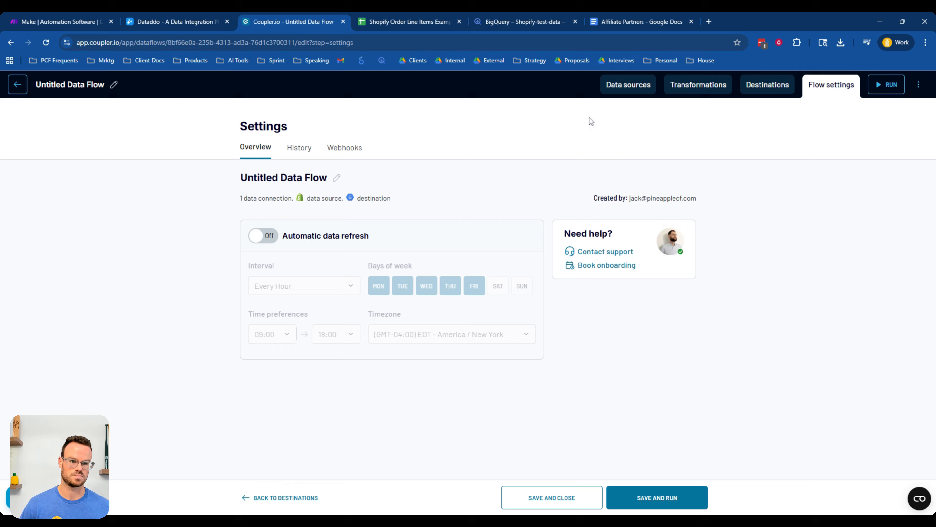
- Examine the example spreadsheet's columns and values and the BigQuery Order_line_items table schema
left_click(425, 21)
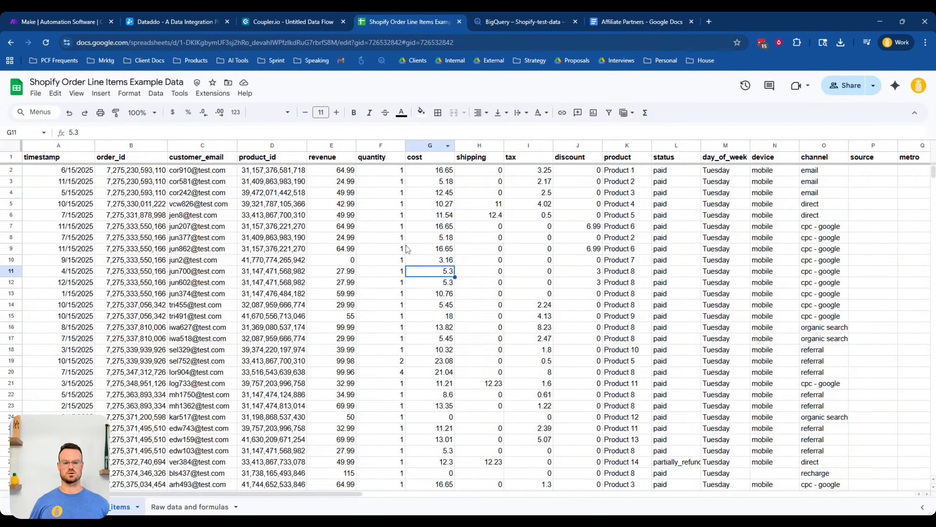
left_click(278, 238)
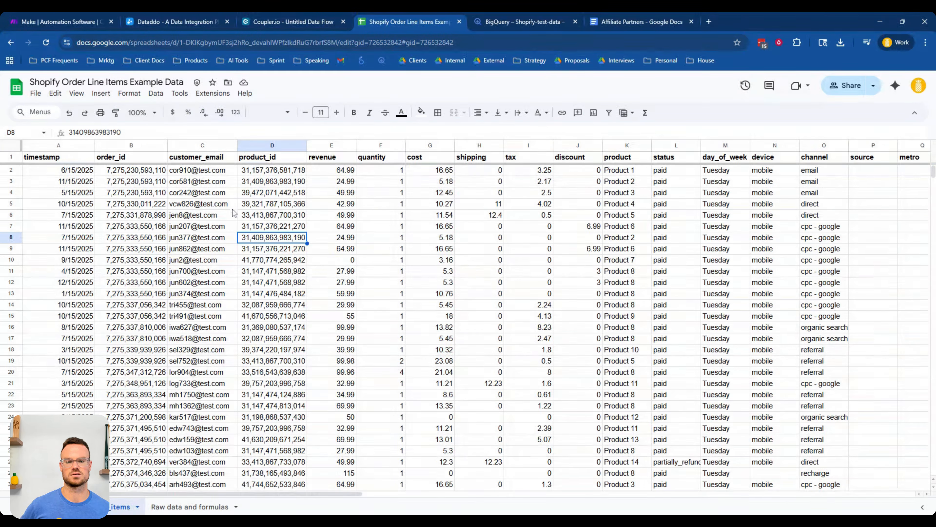
left_click_drag(214, 183, 207, 272)
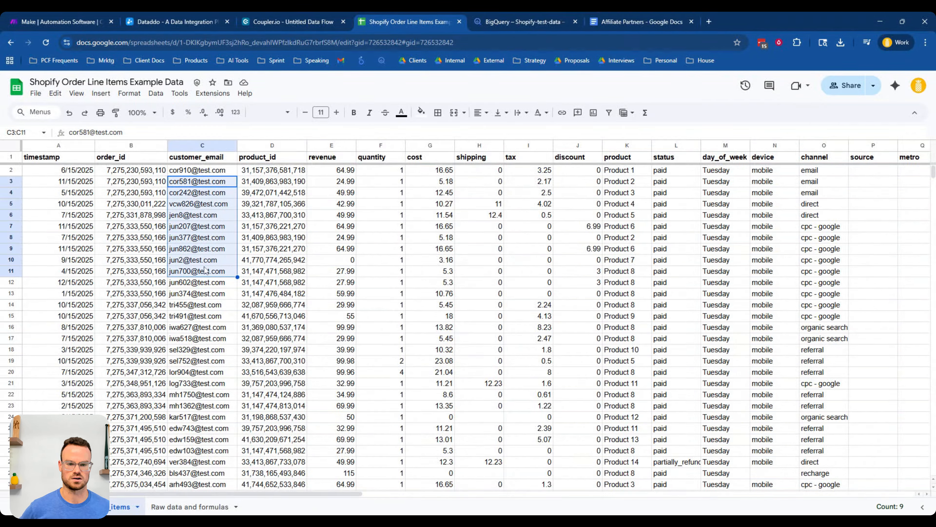
left_click_drag(632, 191, 629, 260)
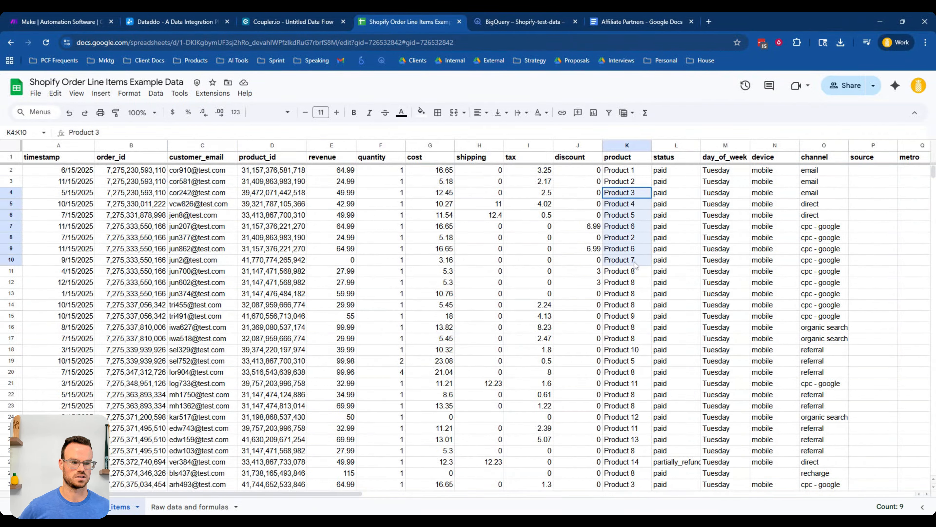
left_click(396, 283)
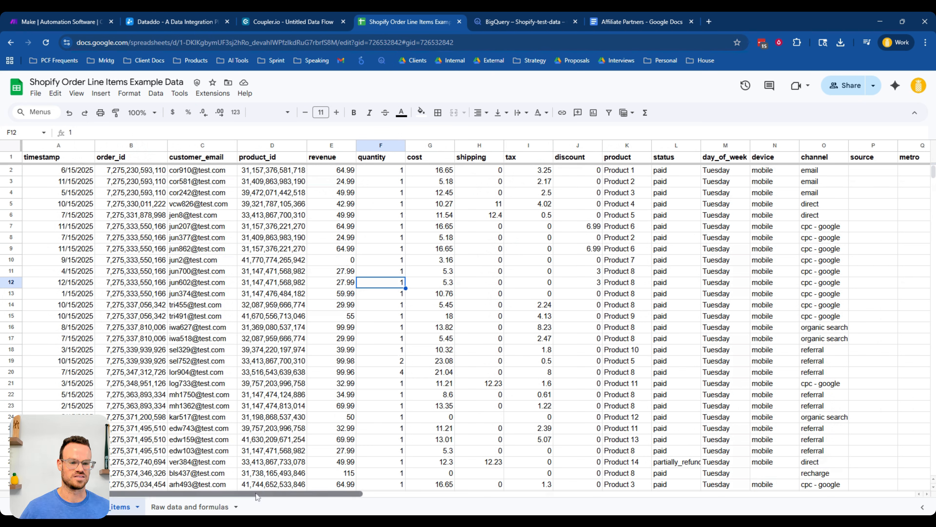
left_click_drag(195, 192, 194, 330)
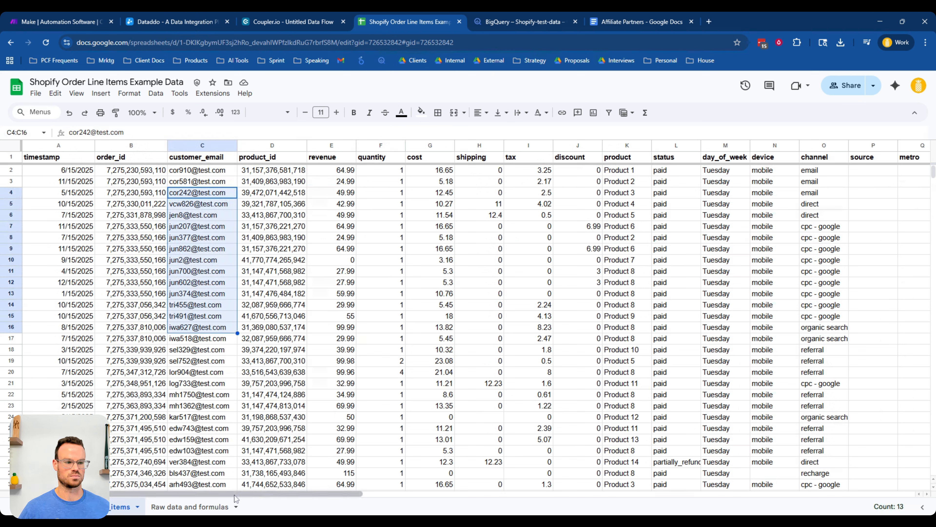
left_click_drag(620, 181, 623, 317)
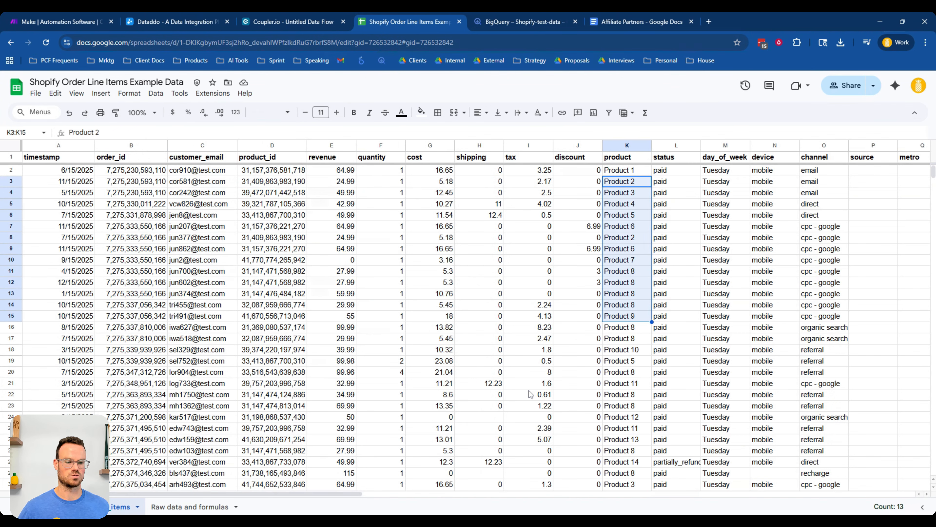
left_click_drag(327, 493, 670, 479)
left_click_drag(479, 181, 500, 341)
left_click(477, 159)
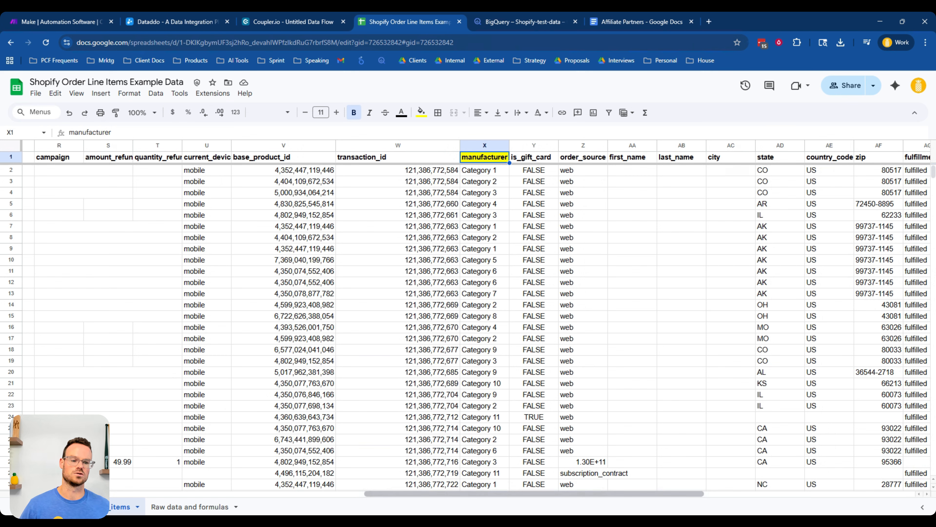
left_click_drag(490, 493, 565, 492)
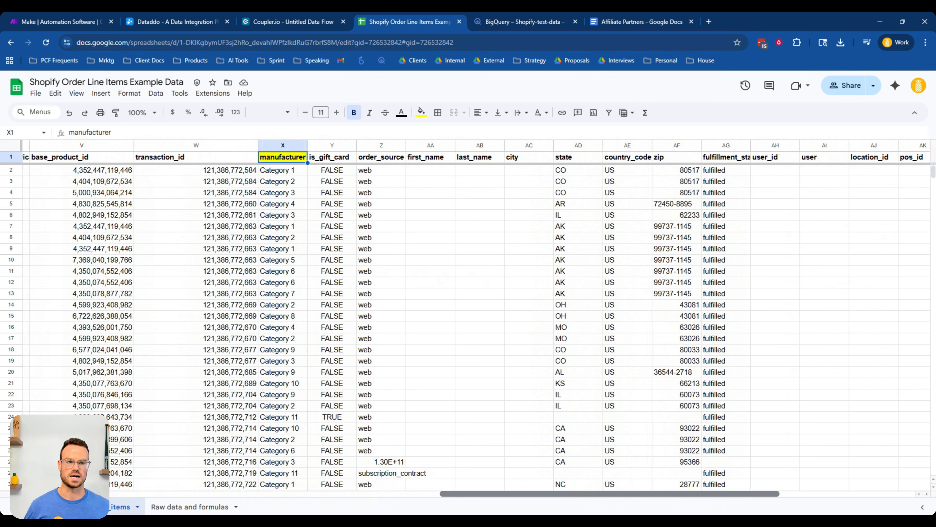
scroll(277, 224, "left", 10)
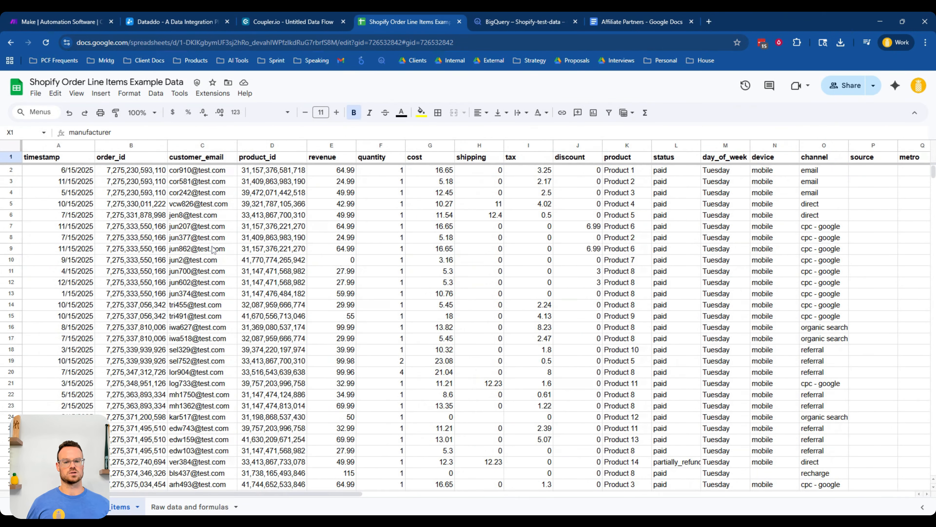
left_click(280, 226)
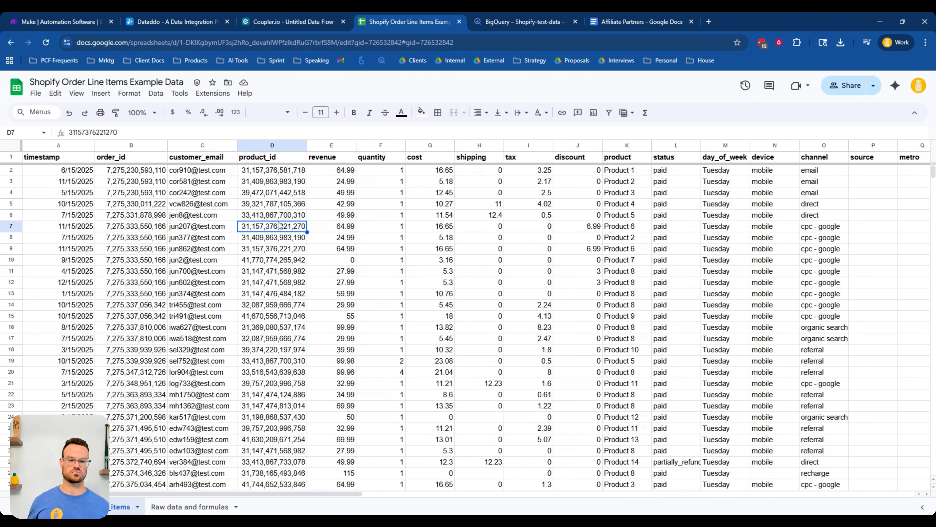
key("ctrl+Tab")
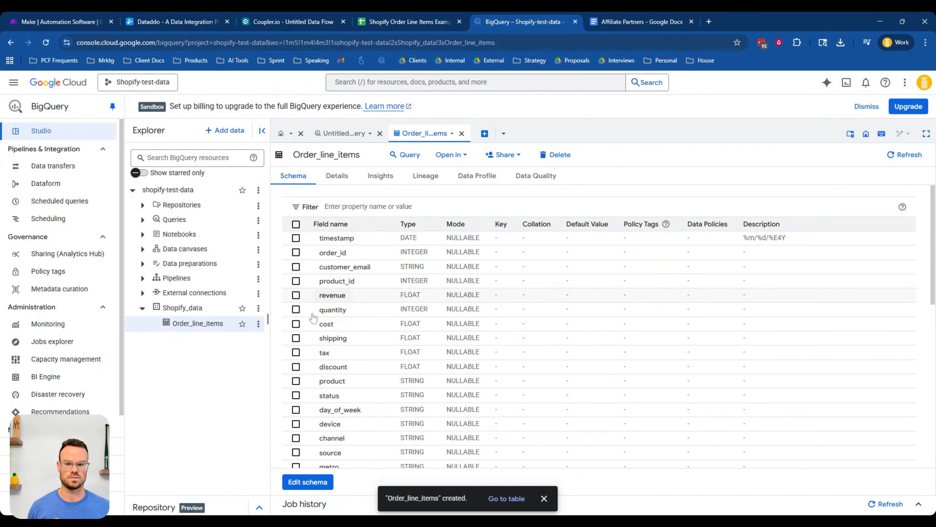
- Open Looker Studio in a new tab and start a blank report
left_click(709, 22)
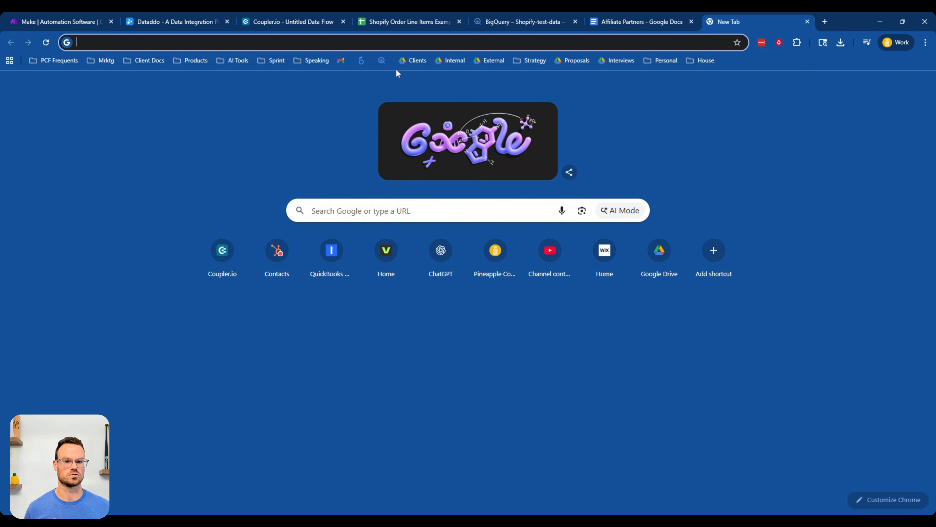
left_click(361, 60)
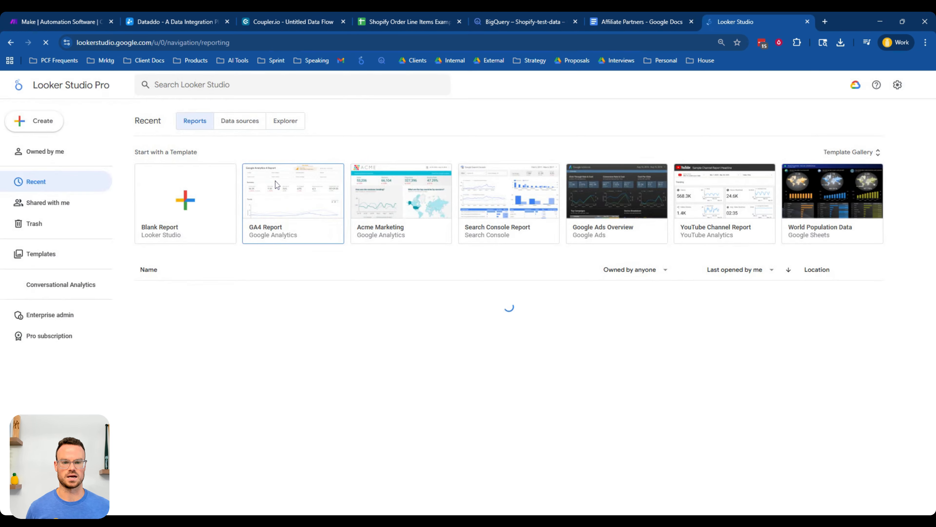
left_click(215, 199)
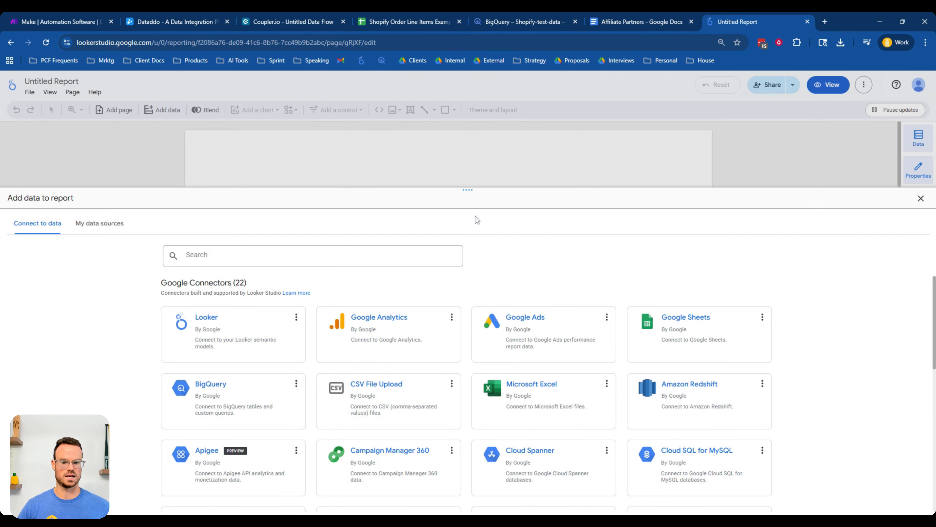
- Add the BigQuery table Order_line_items from project Shopify-test-data, dataset Shopify_data, to the report
left_click(237, 389)
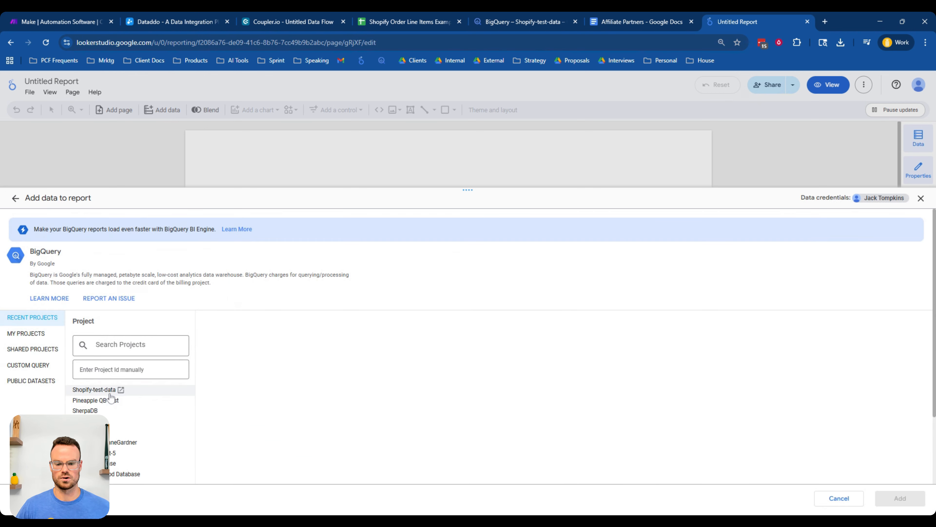
left_click(82, 390)
left_click(214, 367)
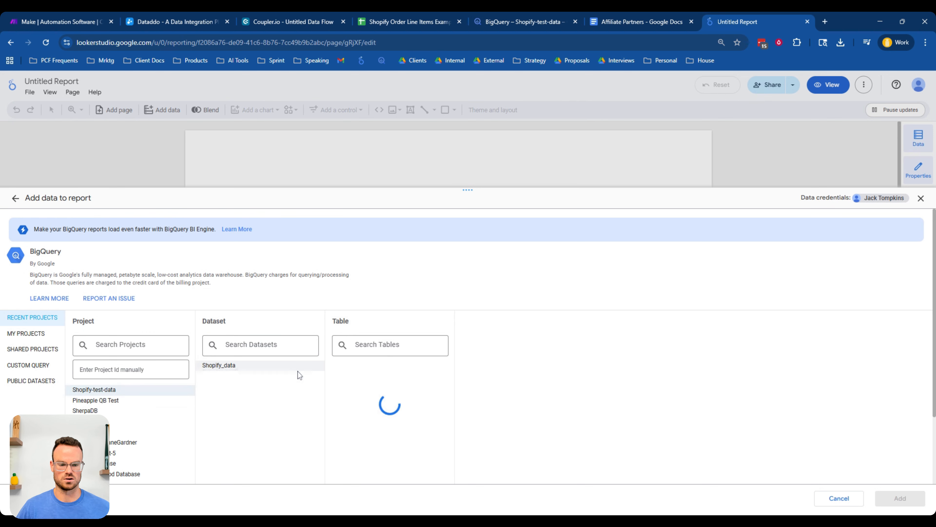
left_click(345, 366)
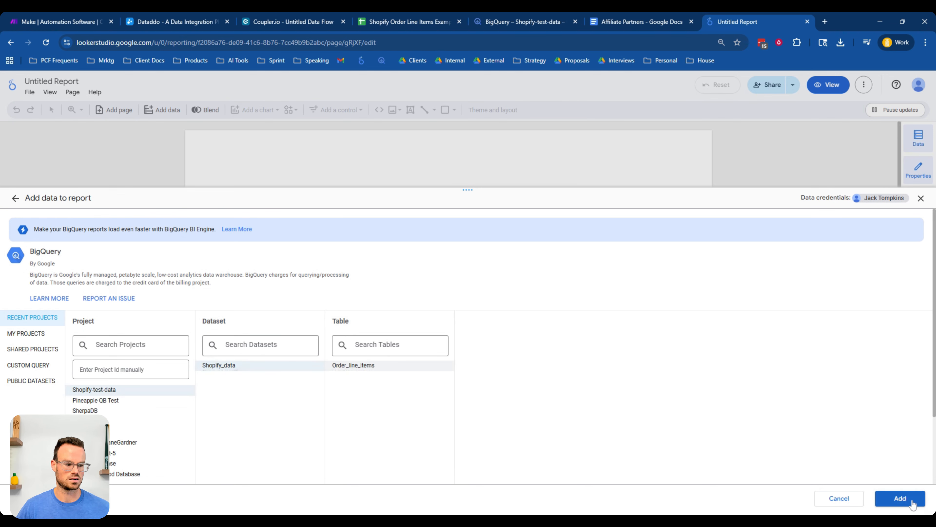
left_click(900, 498)
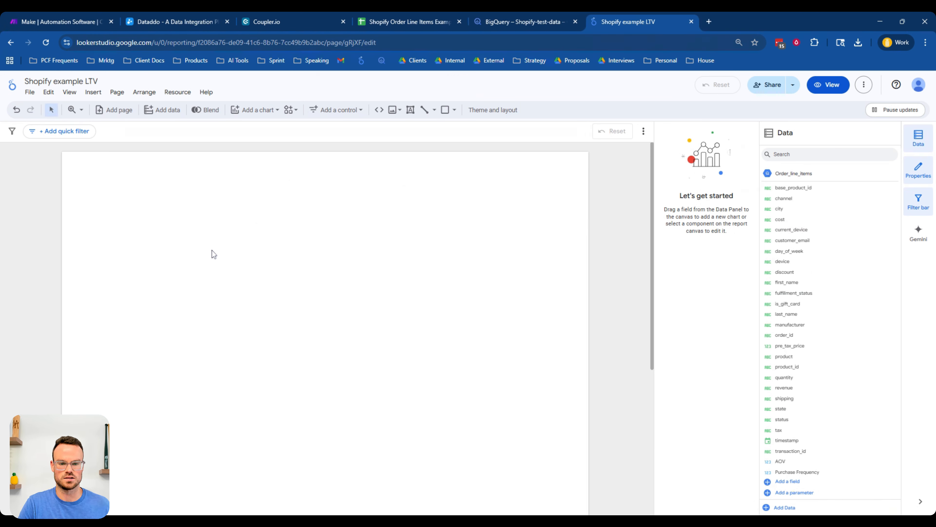
- Move the LTV notes text box up near the top of the report page
scroll(212, 251, "down", 3)
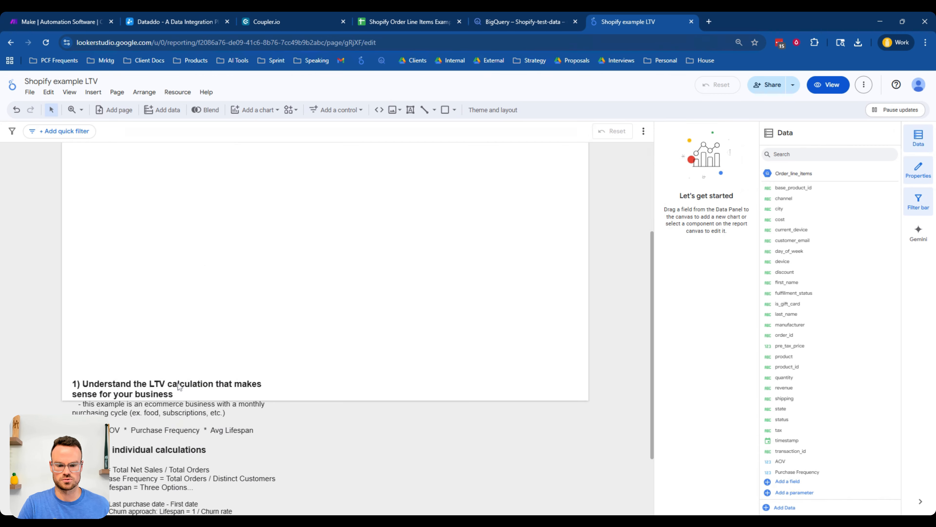
left_click(179, 386)
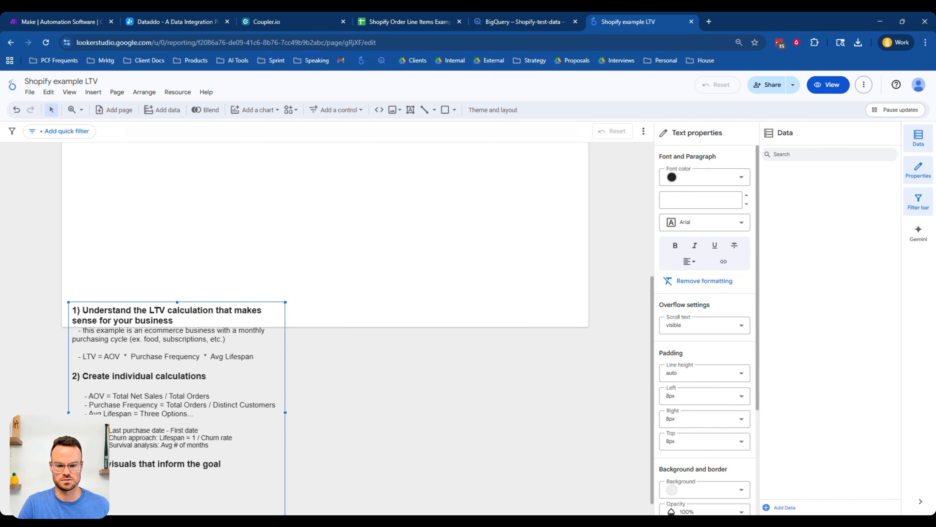
left_click_drag(186, 397, 185, 149)
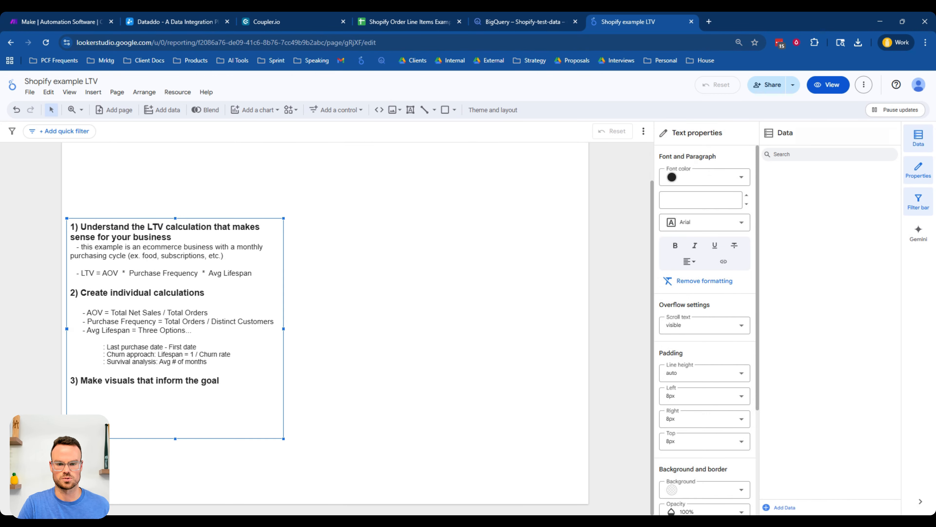
scroll(201, 228, "up", 2)
left_click(205, 260)
left_click(193, 262)
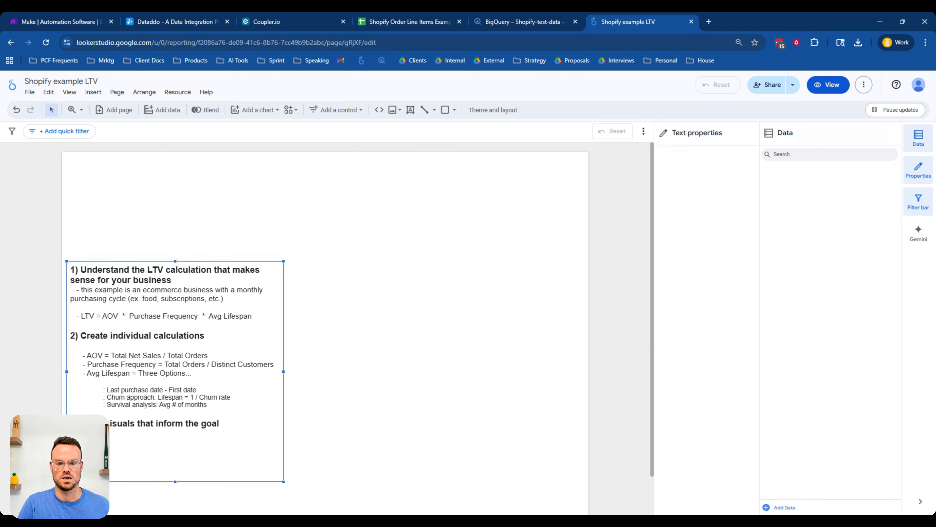
left_click_drag(193, 263, 199, 199)
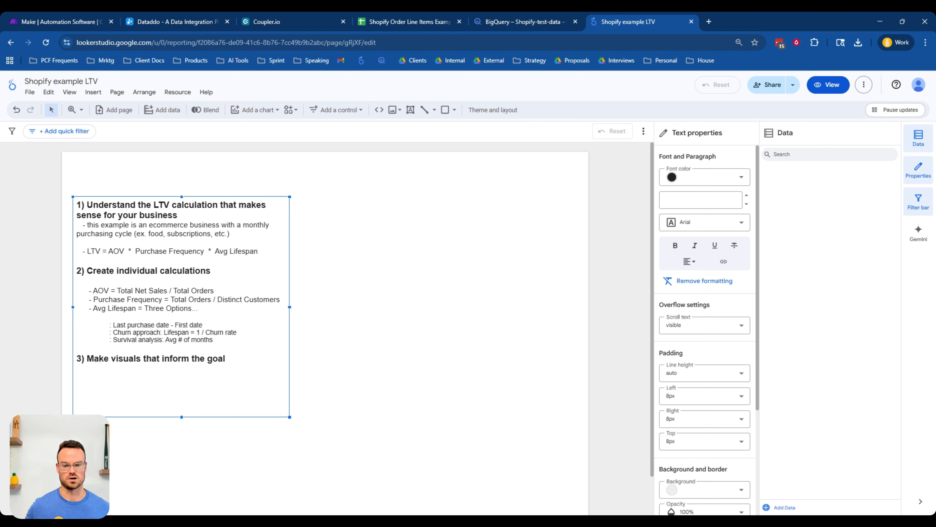
- Review the LTV, AOV and lifespan formula lines in the report's notes text box
left_click_drag(259, 251, 85, 251)
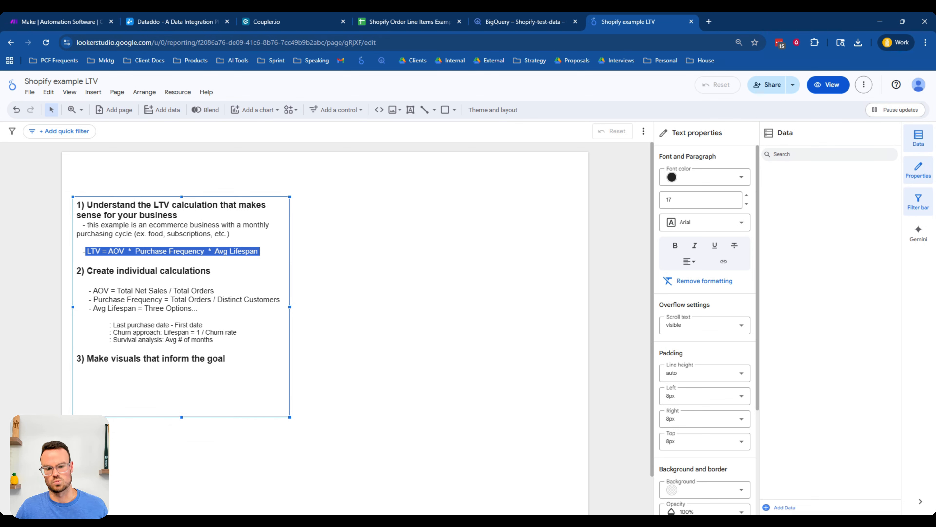
left_click(215, 291)
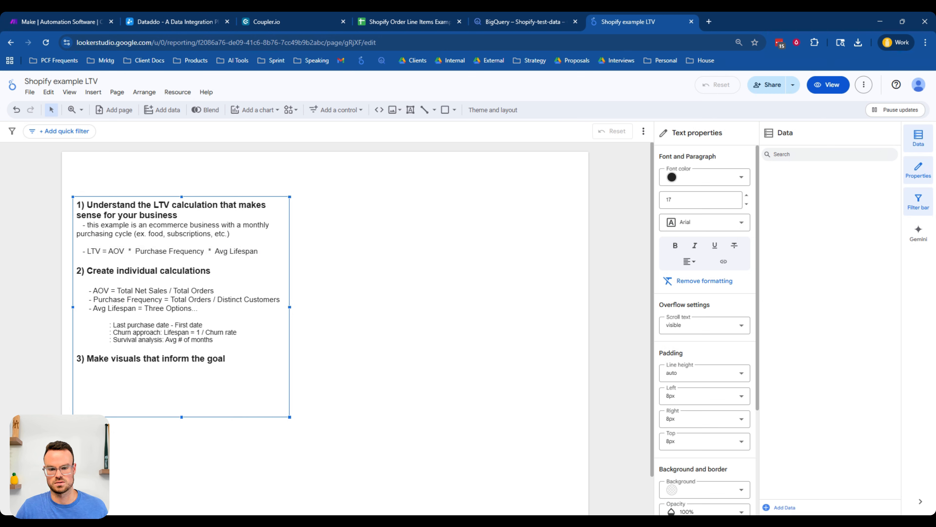
left_click_drag(93, 290, 214, 290)
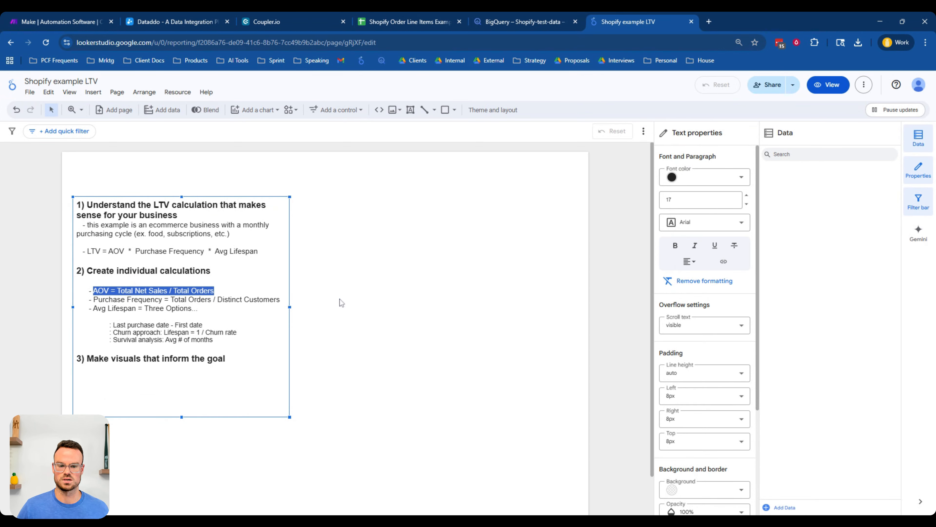
left_click(346, 303)
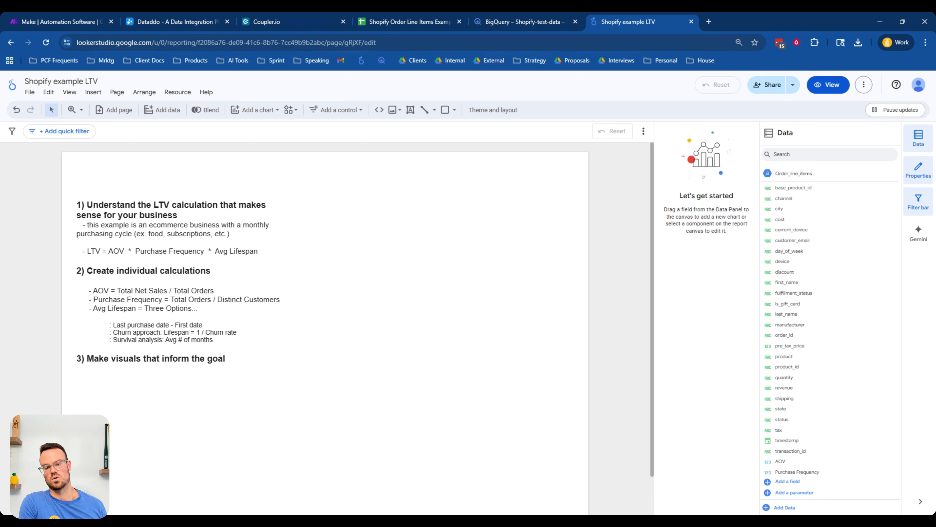
left_click(162, 348)
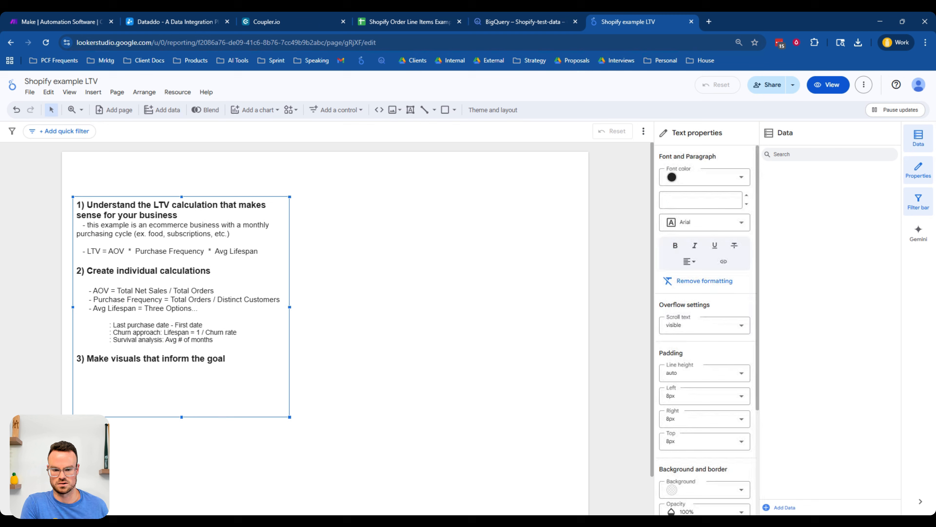
left_click_drag(128, 339, 213, 340)
left_click(351, 335)
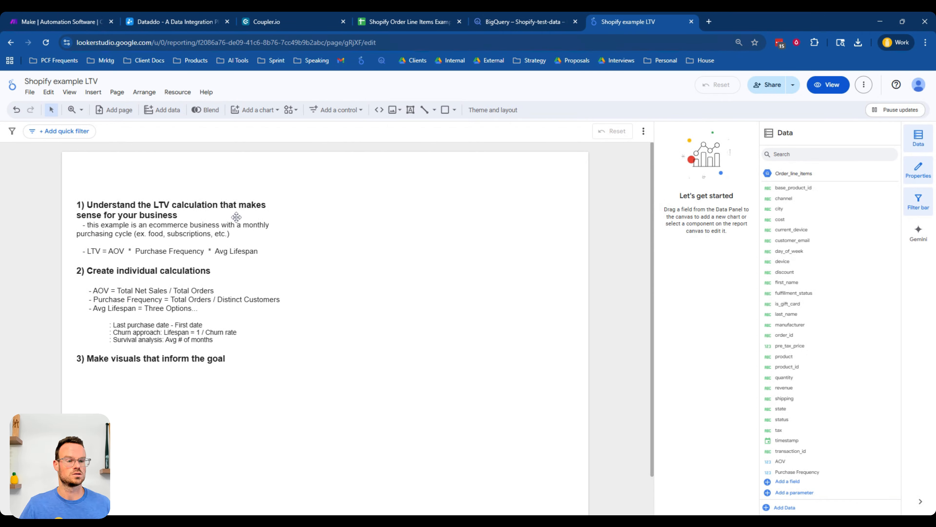
- Examine the BigQuery SQL query that adds month_year and distinct_month_years_per_customer columns to Order_line_itemsV3
left_click(533, 25)
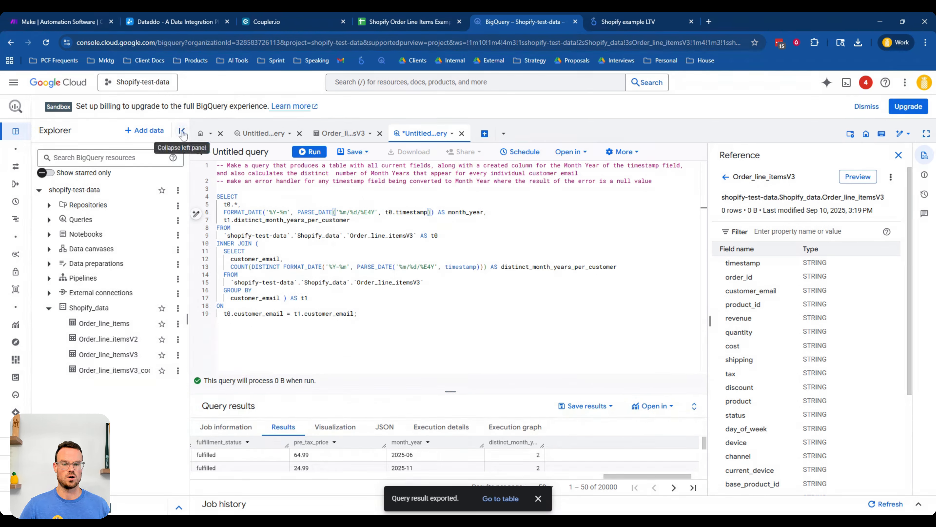
left_click(357, 315)
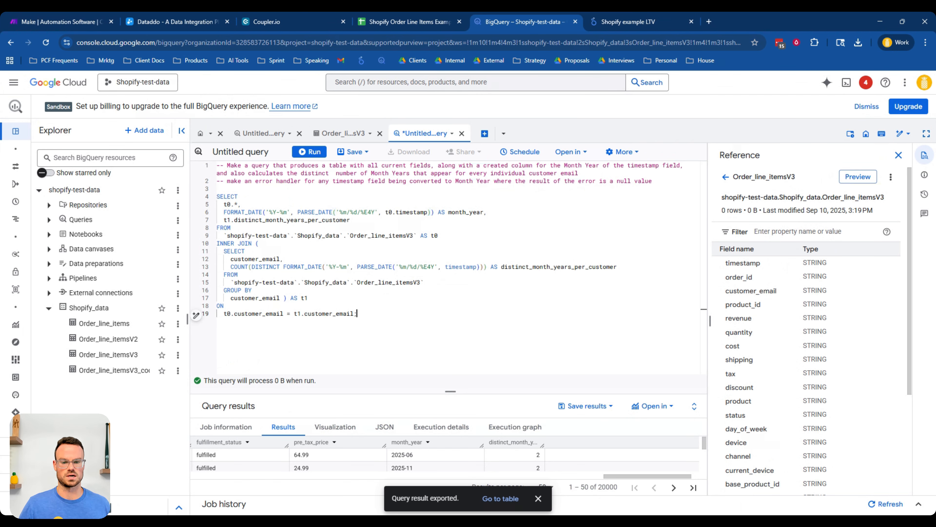
left_click(197, 315)
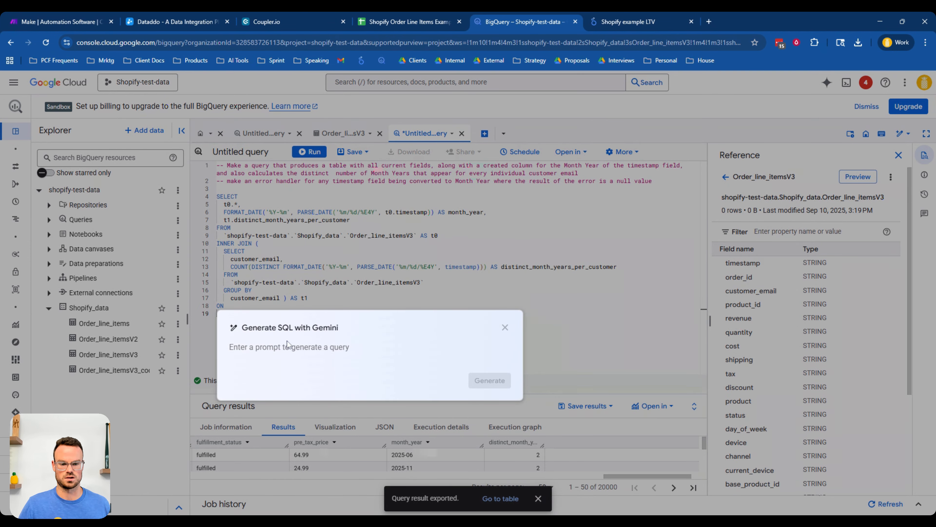
left_click(505, 327)
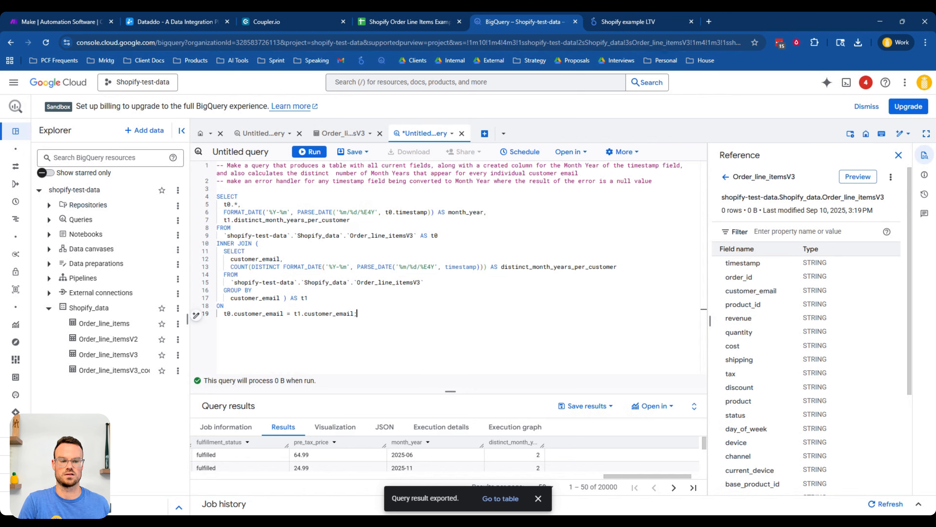
left_click_drag(446, 212, 487, 212)
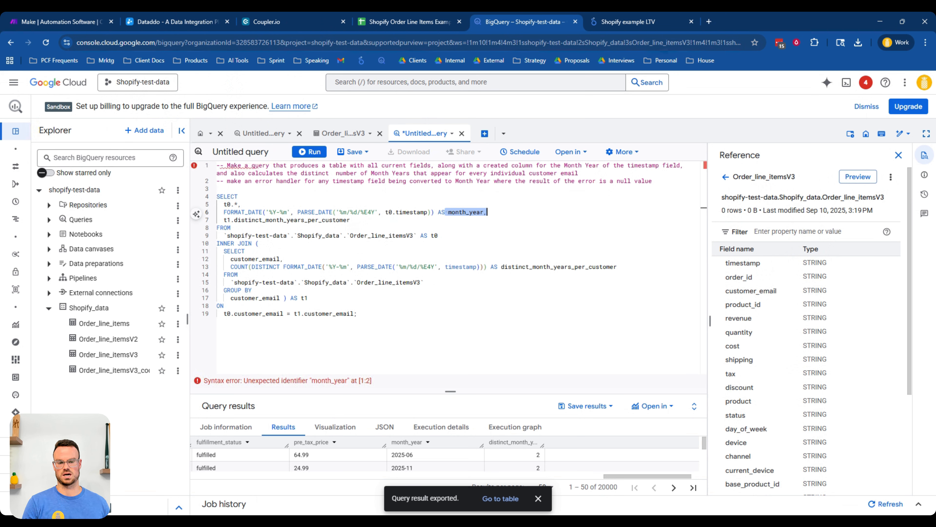
left_click(407, 212)
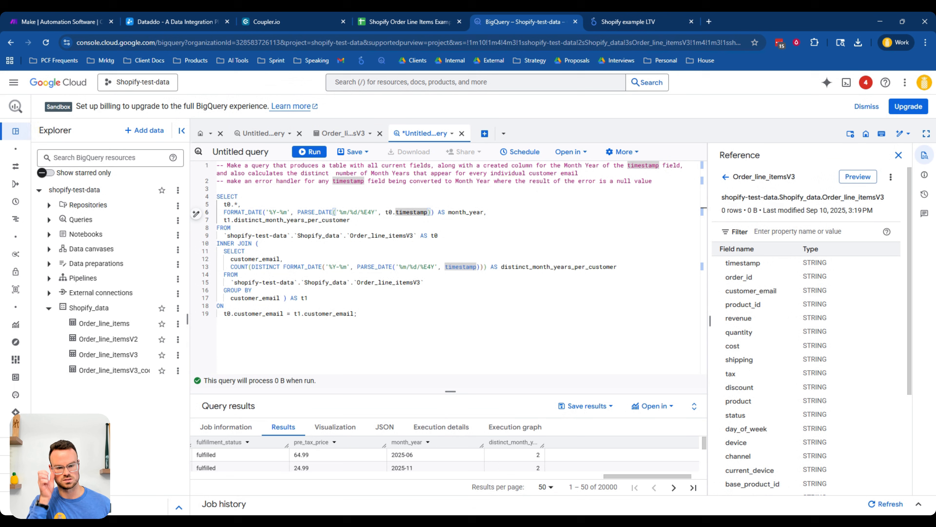
left_click_drag(227, 252, 425, 282)
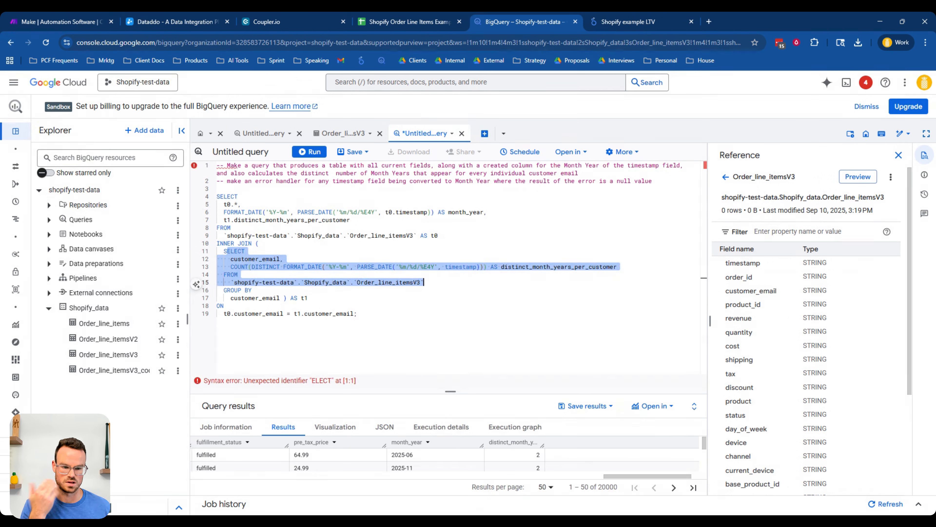
left_click(285, 298)
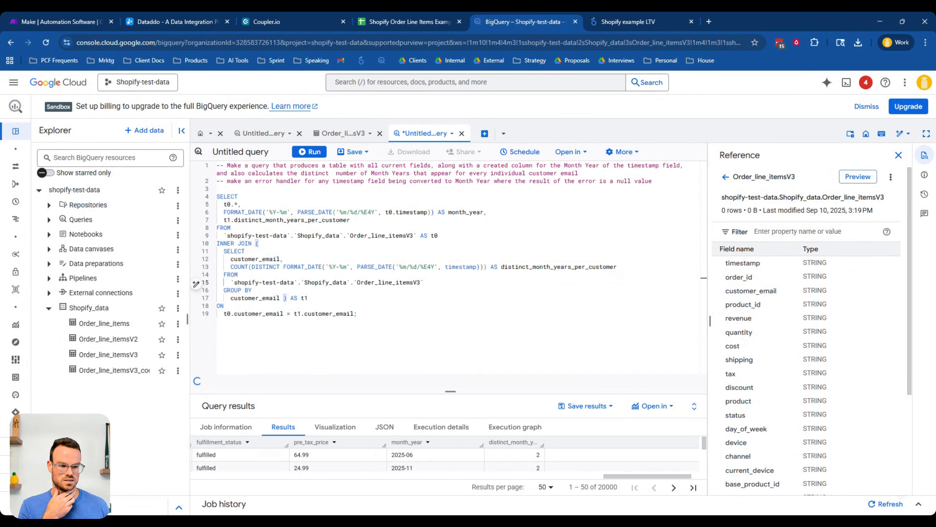
left_click_drag(505, 267, 607, 267)
left_click(252, 290)
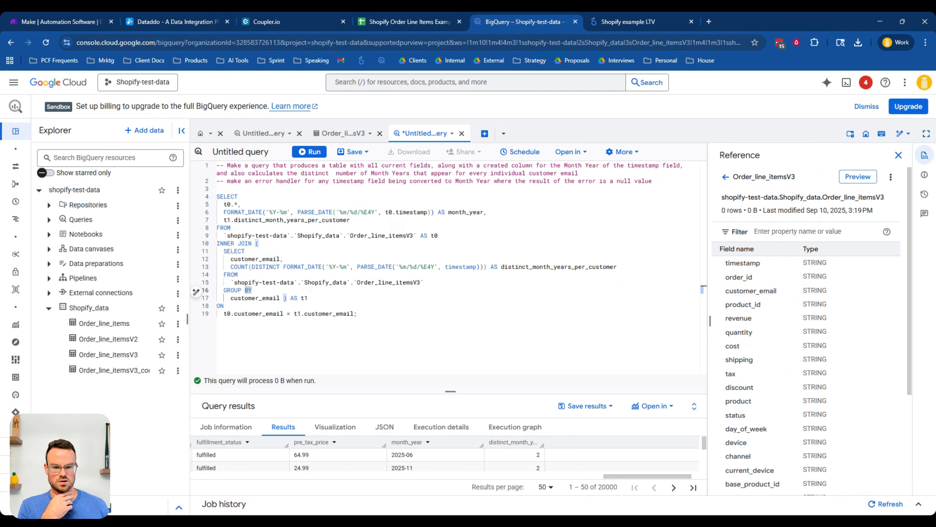
left_click_drag(217, 165, 218, 189)
left_click(239, 196)
- Examine the query result columns and the available save-results export options
left_click_drag(450, 391, 451, 263)
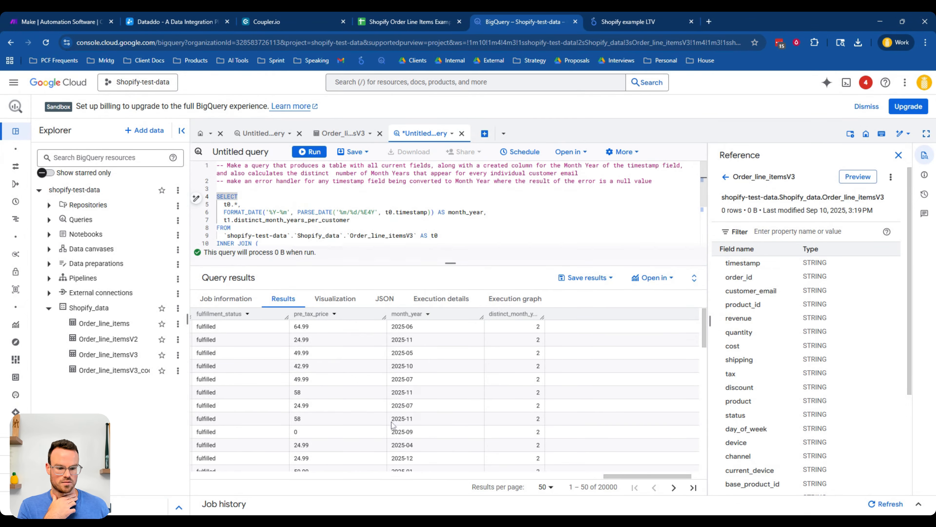
mouse_move(621, 479)
left_mouse_down()
mouse_move(499, 474)
mouse_move(630, 475)
left_mouse_up()
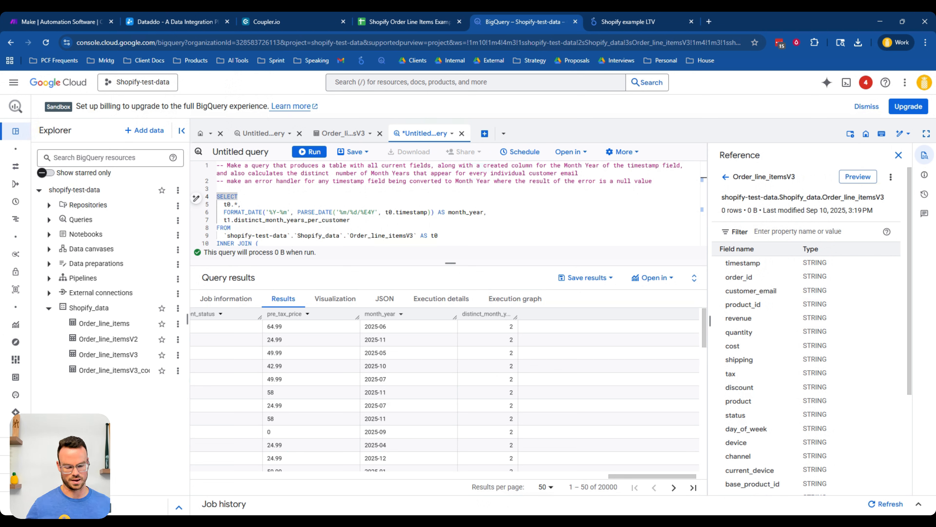
left_click(439, 236)
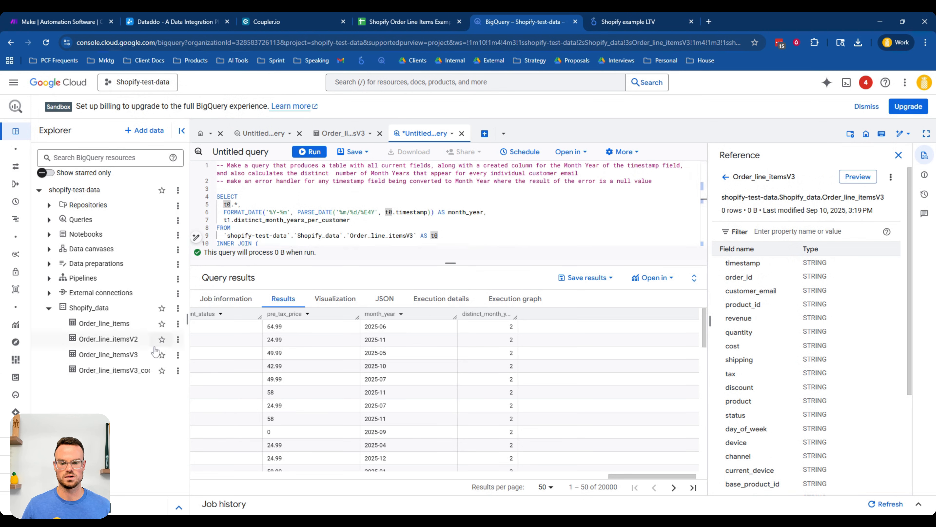
left_click(586, 278)
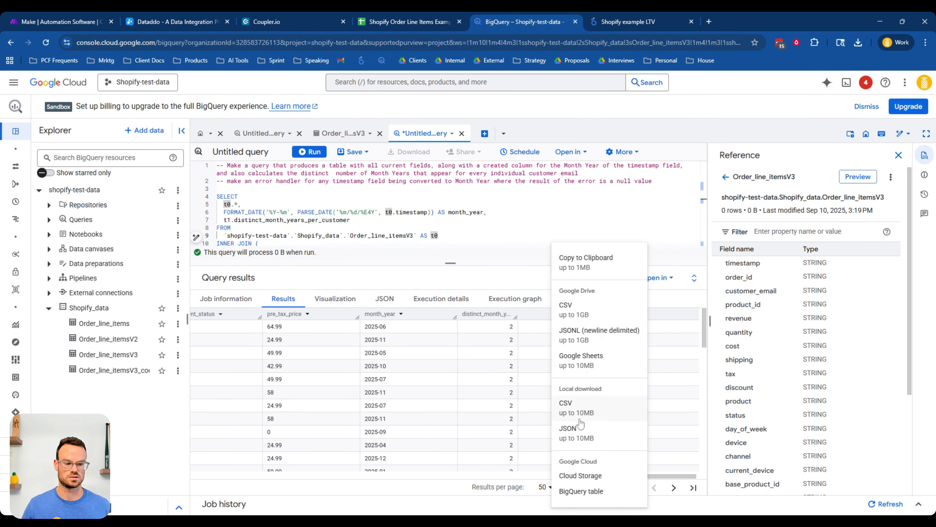
left_click(483, 242)
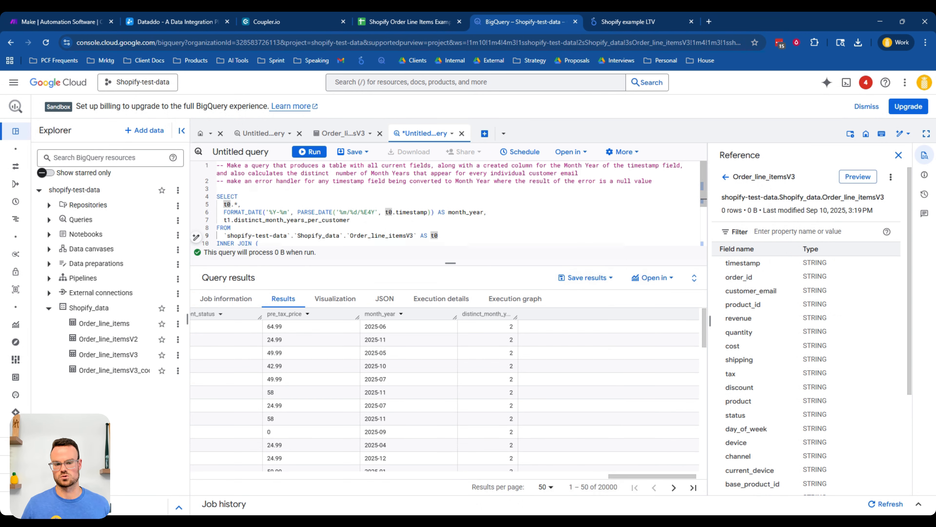
left_click(476, 242)
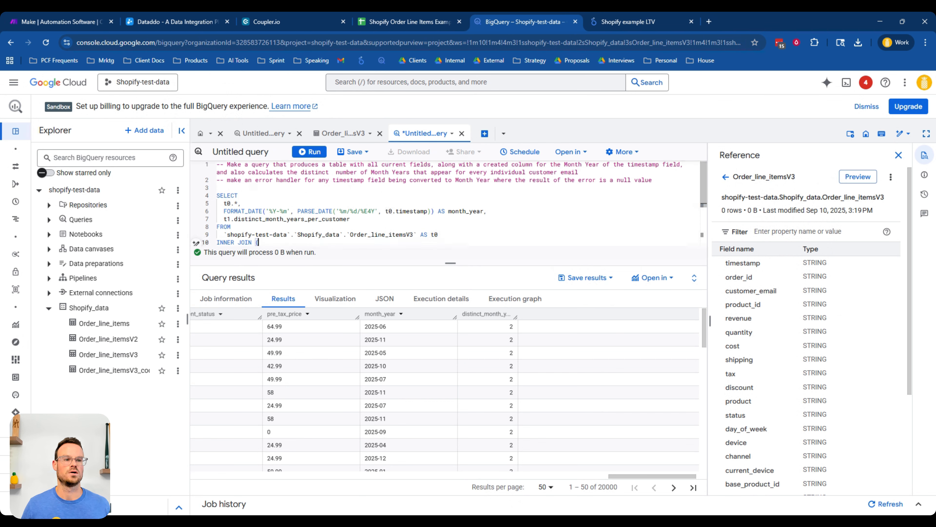
left_click(616, 25)
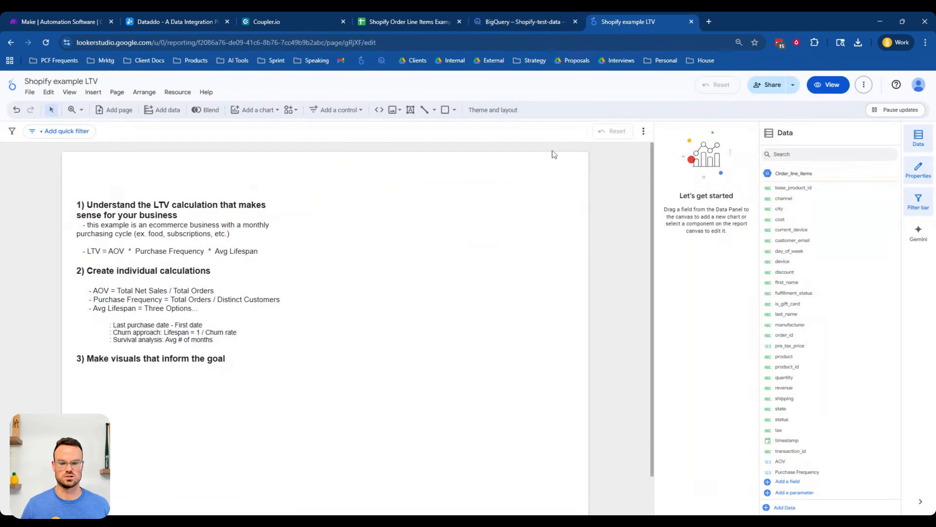
left_click(767, 173)
left_click(61, 308)
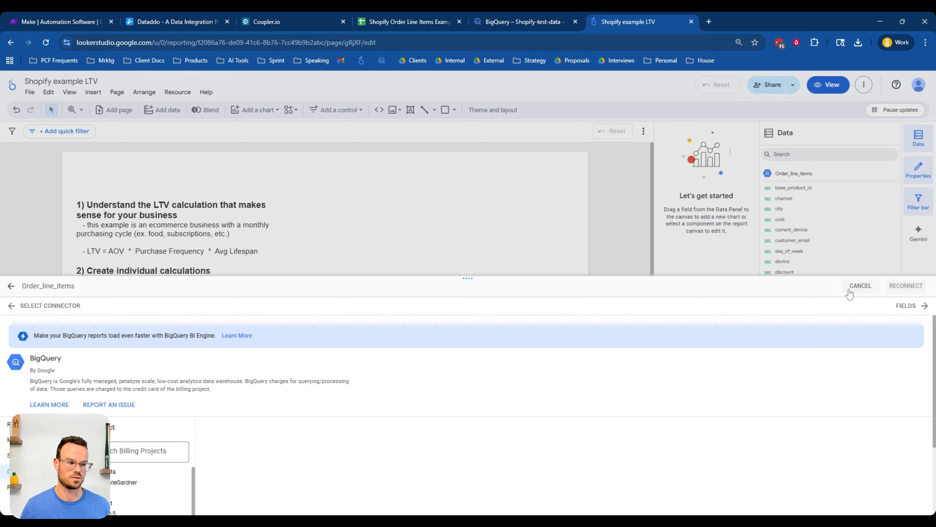
left_click(856, 292)
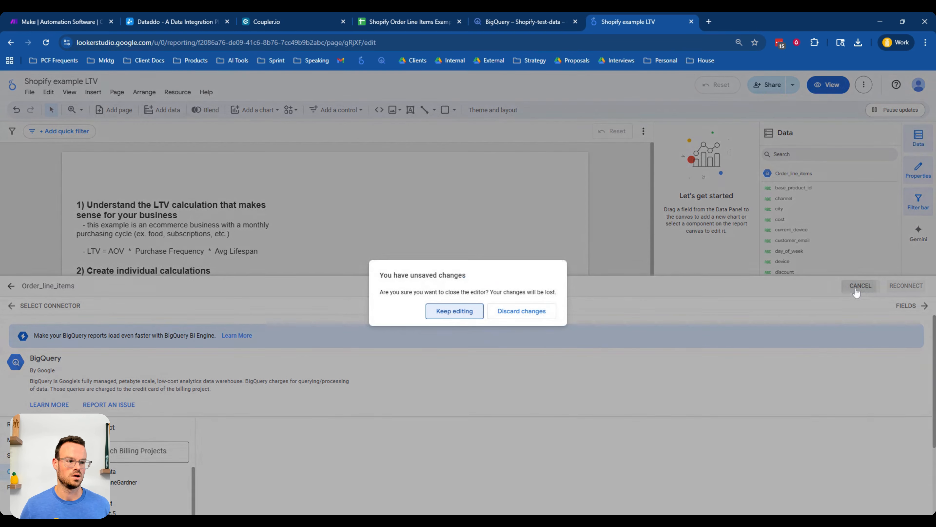
left_click(517, 311)
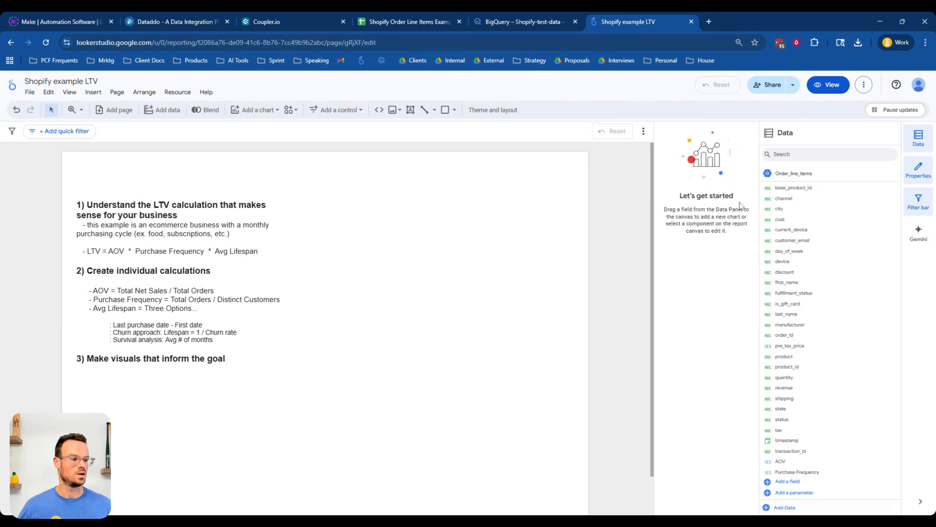
- Reconnect the report's data source to the BigQuery table Order_line_itemsV3_code and apply the connection changes
left_click(768, 173)
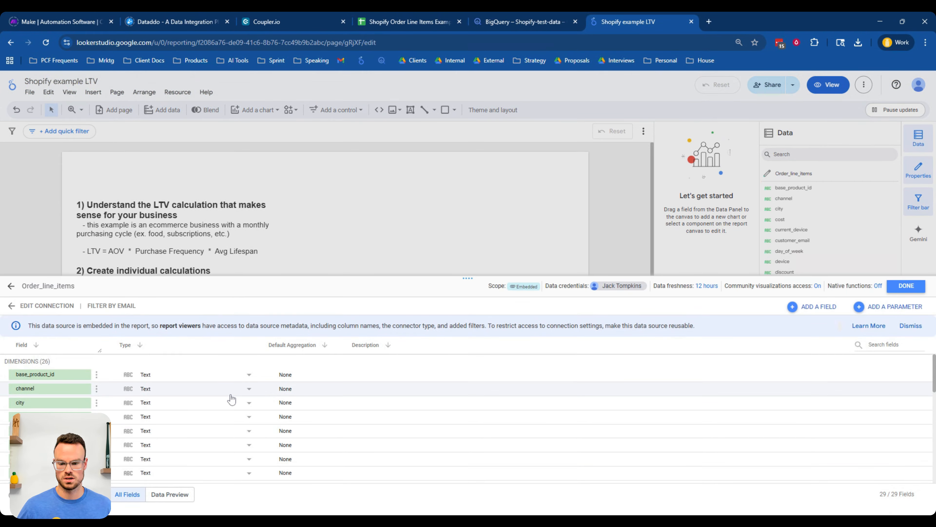
left_click(47, 305)
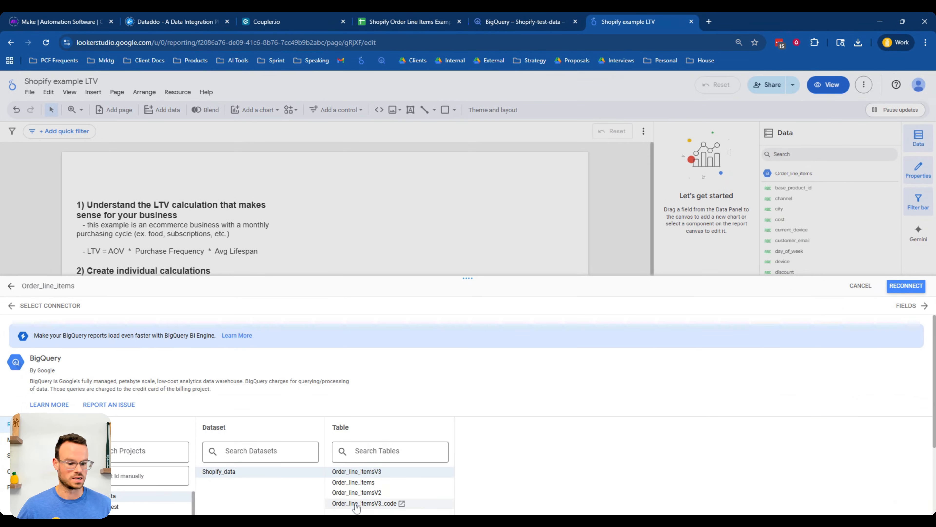
left_click(355, 505)
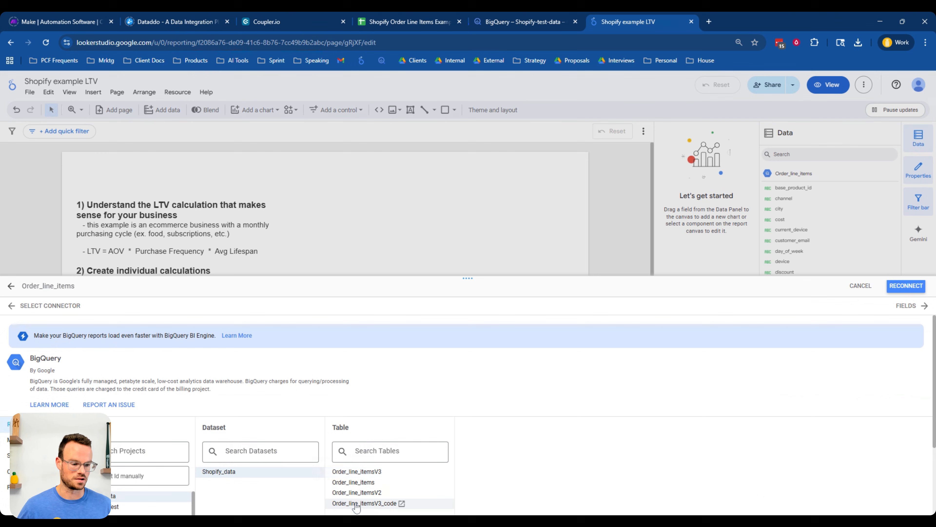
left_click(905, 287)
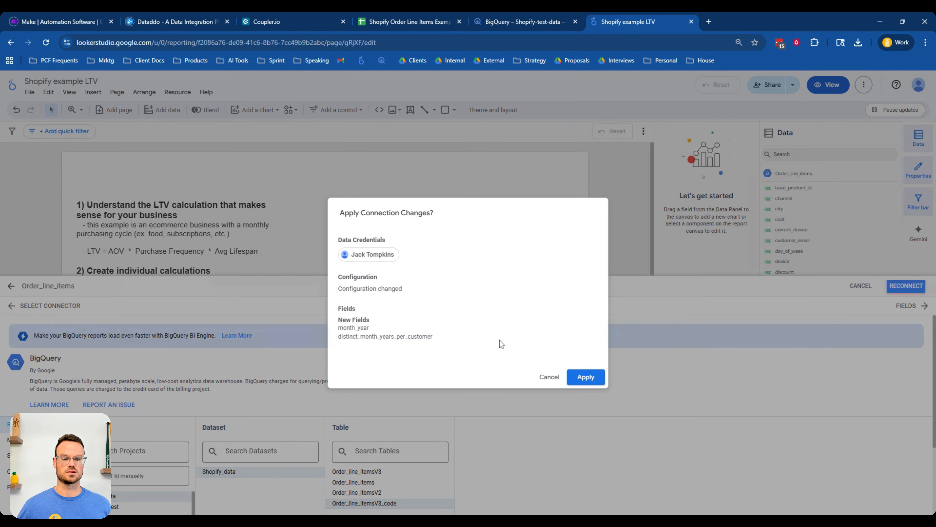
left_click(596, 378)
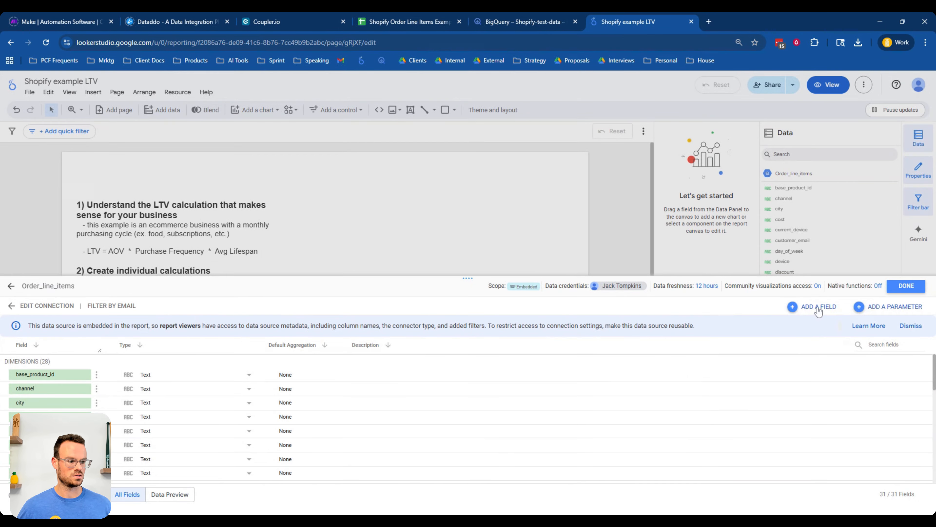
left_click(907, 286)
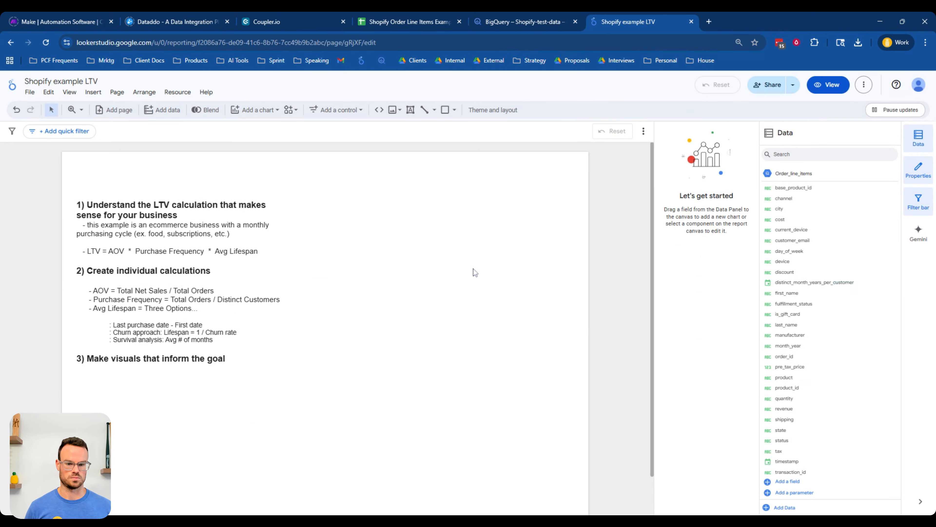
- Open the AOV calculated field in the data panel to review its formula
scroll(803, 347, "down", 1)
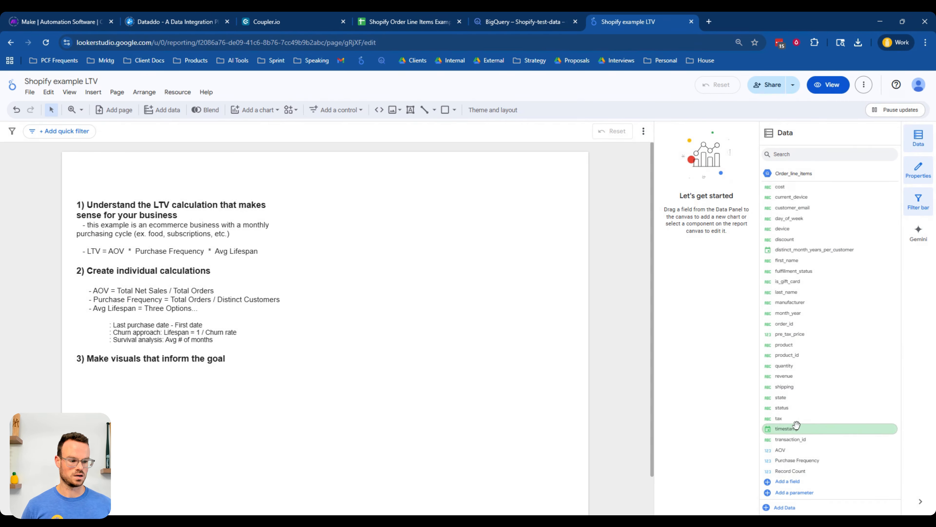
left_click(770, 451)
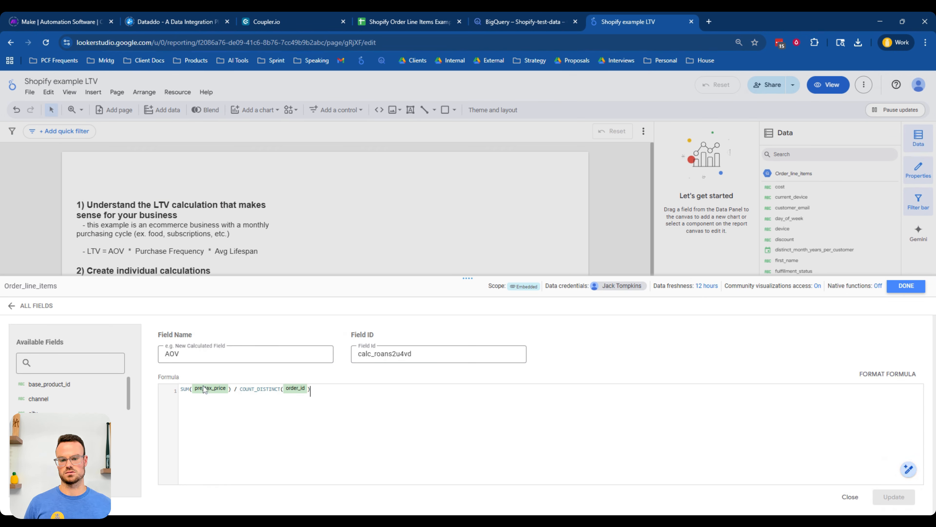
left_click(216, 412)
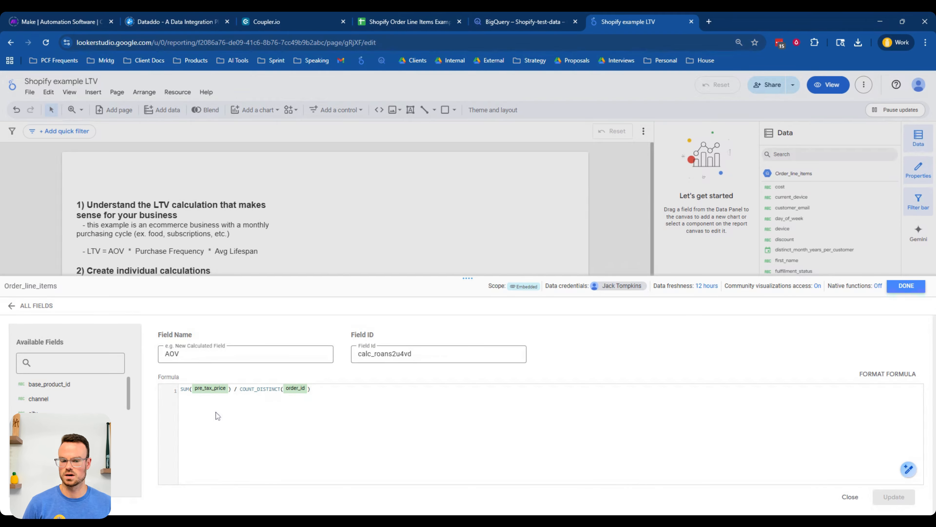
left_click(389, 22)
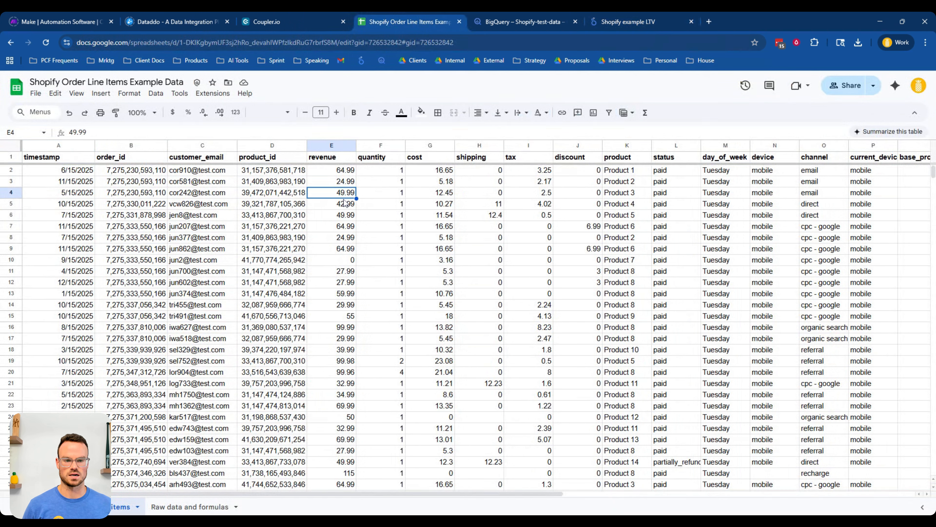
- Review the revenue, shipping, tax and discount columns in the sample order line items sheet, then return to the report
left_click(326, 144)
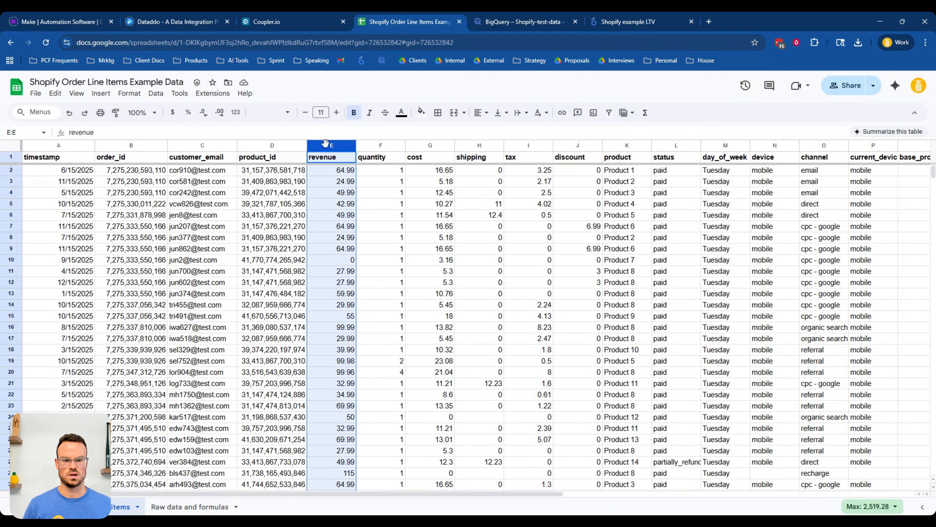
left_click(493, 172)
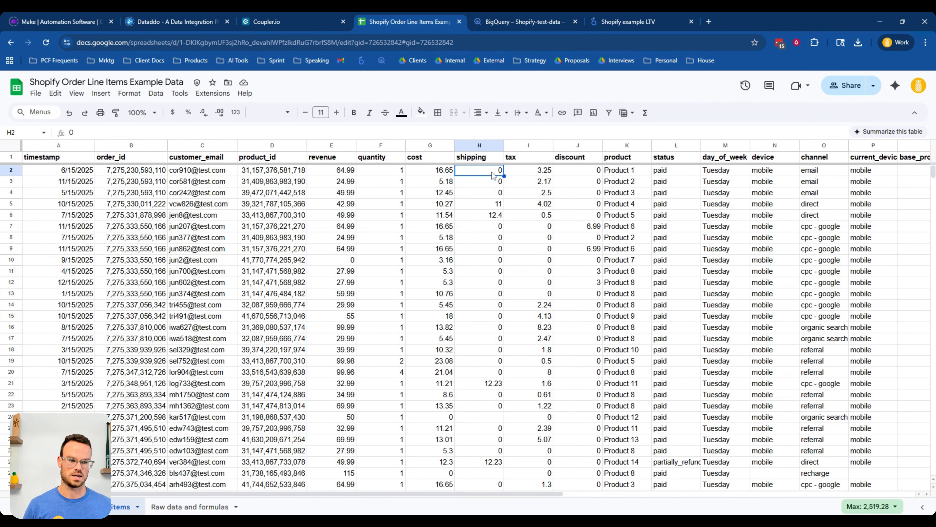
left_click(535, 173)
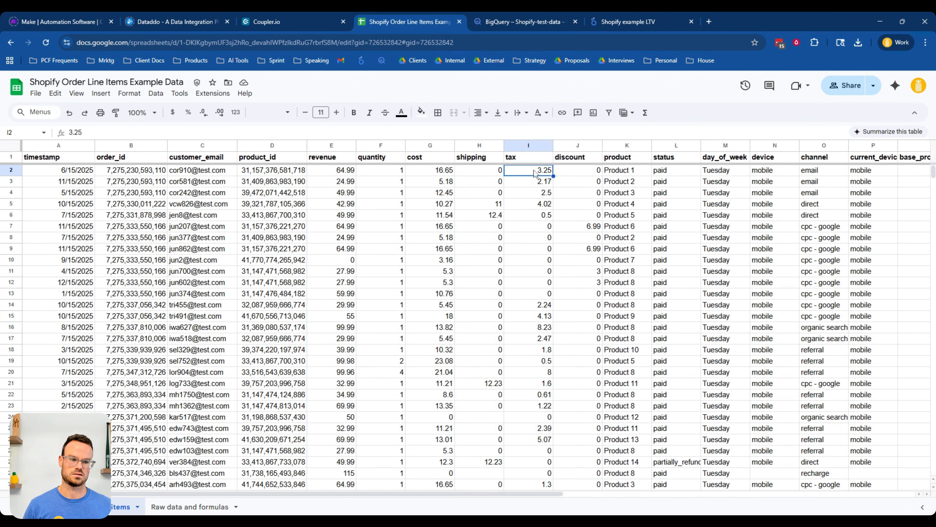
left_click(581, 172)
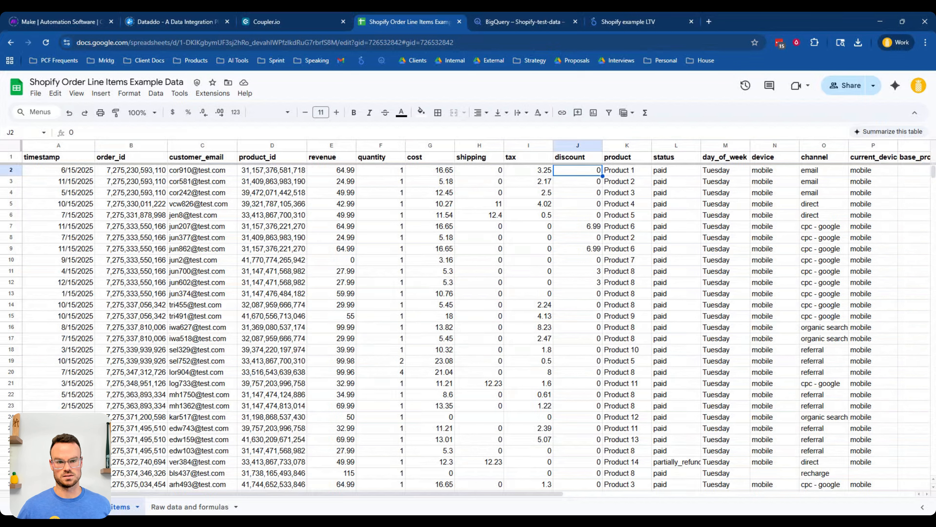
left_click(488, 16)
left_click(647, 20)
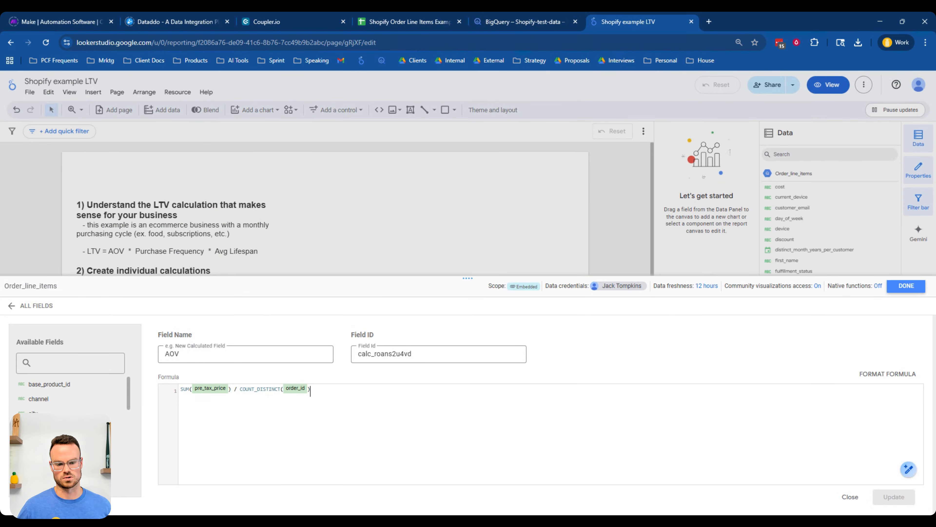
- Review the formulas of the AOV and Purchase Frequency calculated fields in the data source
left_click(211, 388)
left_click(311, 391)
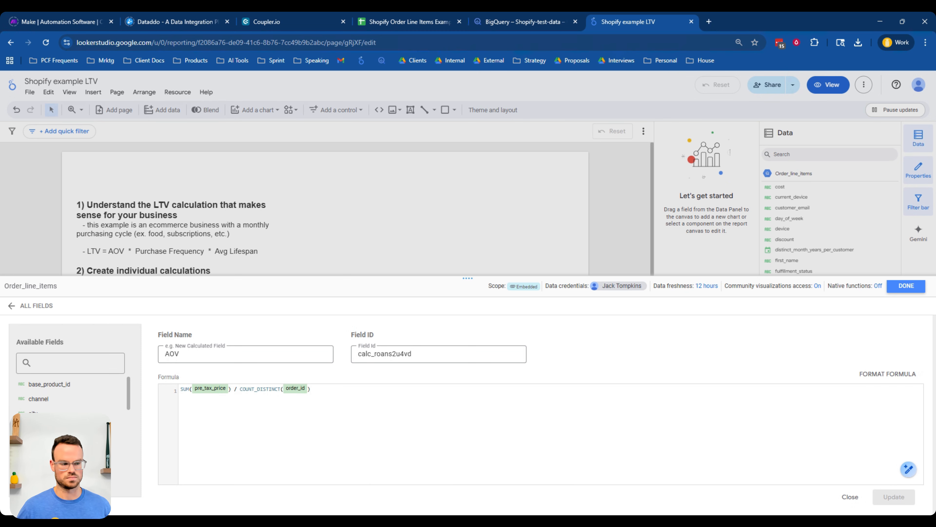
left_click(47, 306)
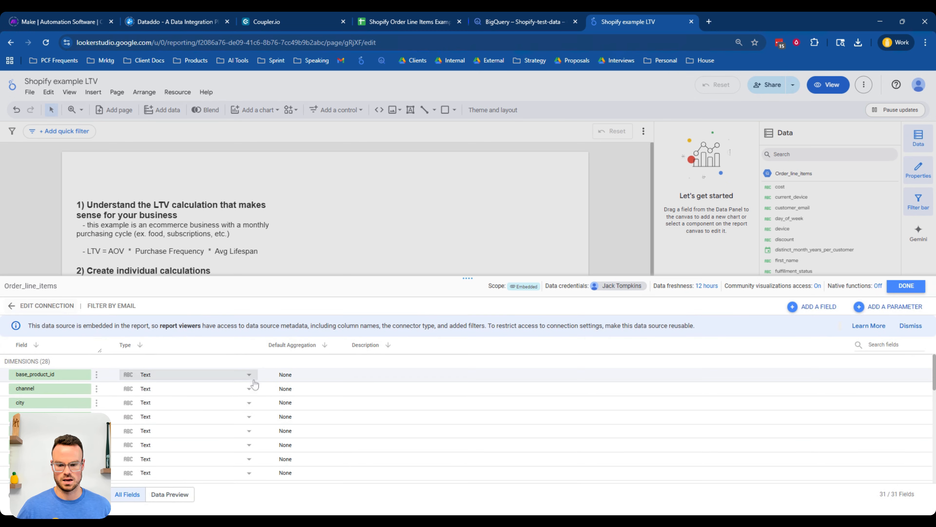
scroll(214, 409, "down", 6)
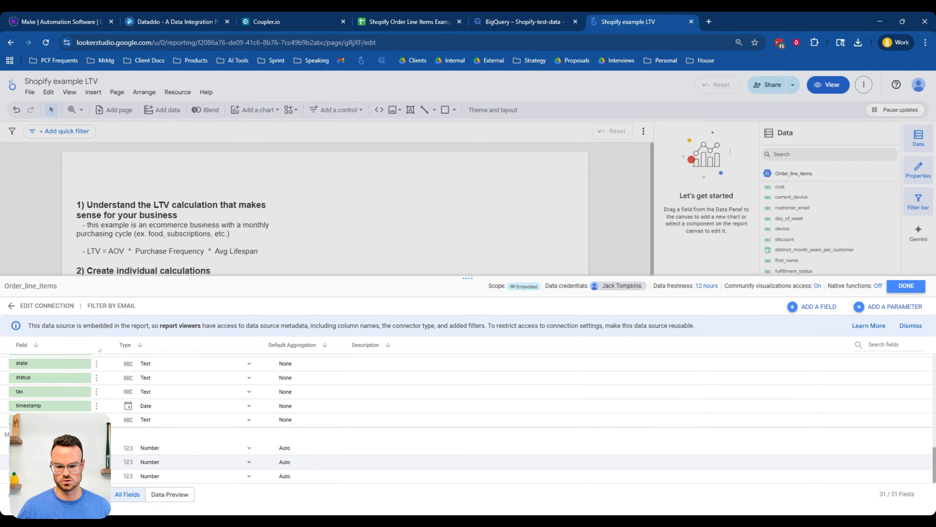
left_click(85, 462)
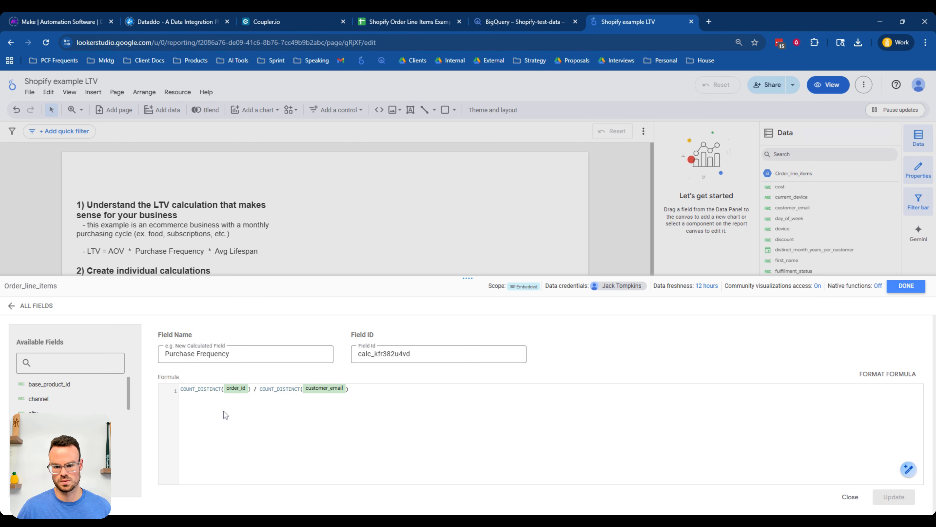
left_click(36, 306)
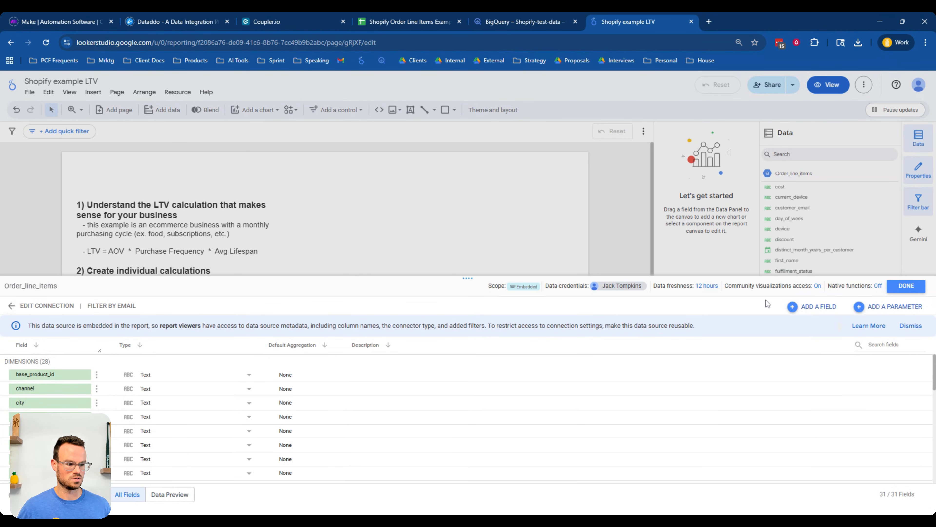
- Add a new calculated field named Avg Lifespan to the data source
left_click(809, 308)
left_click(812, 313)
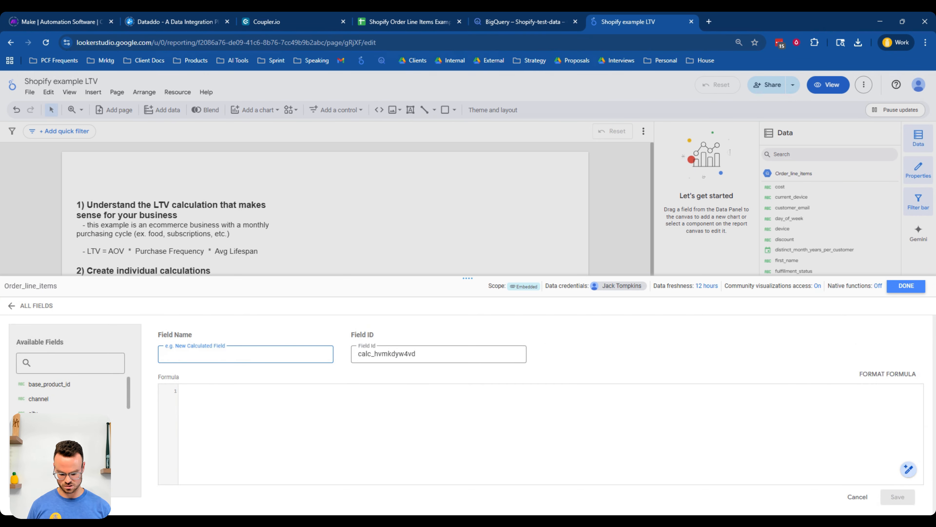
type("Avg Lifesoan")
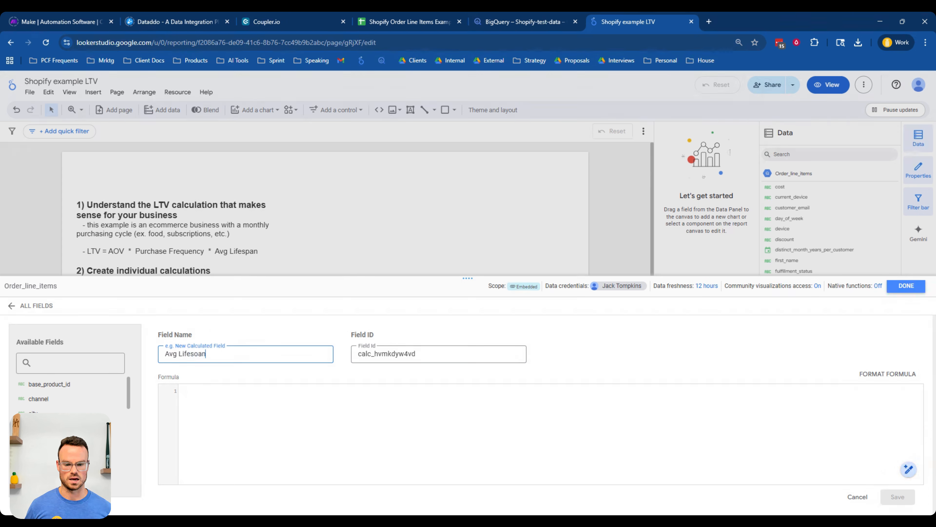
key("BackSpace")
key("BackSpace")
key("BackSpace")
type("pan")
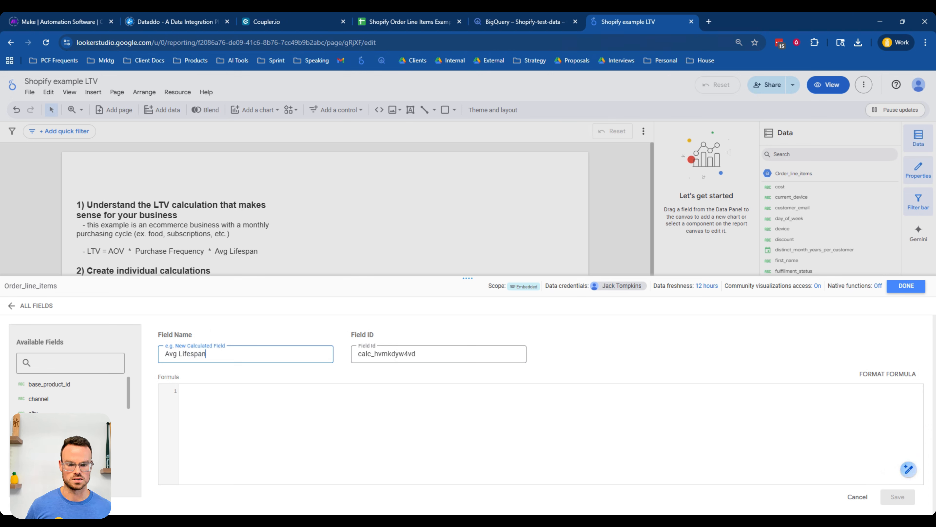
- Set the Avg Lifespan formula to AVG(distinct_month_years_per_customer), save the field and close the data source editor
left_click(197, 392)
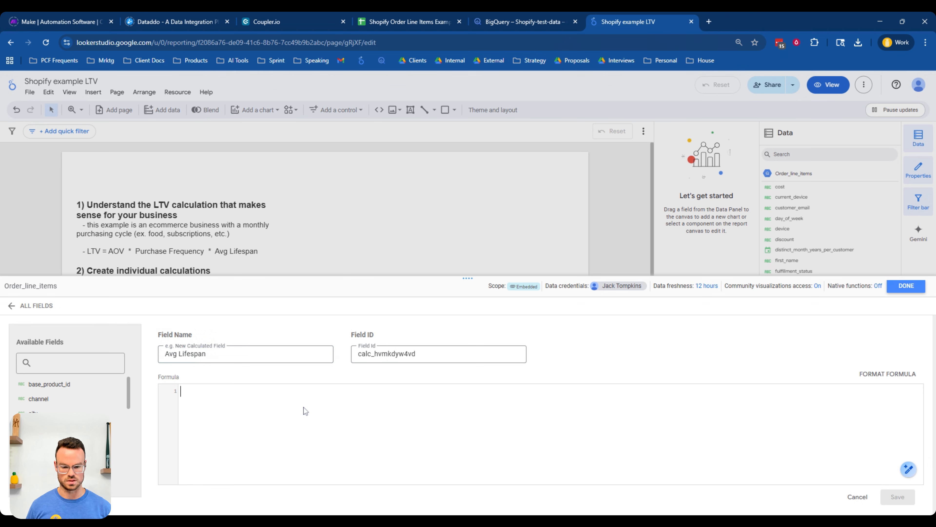
type("Av")
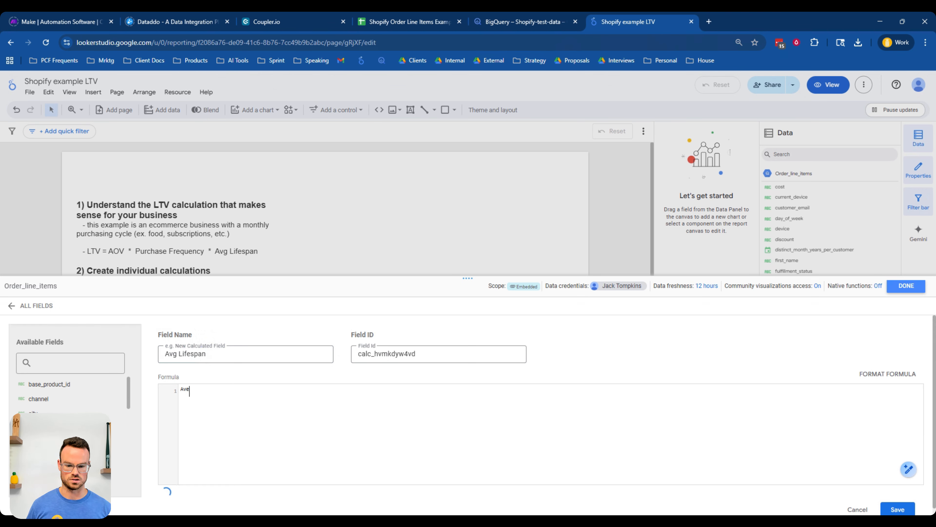
key("Return")
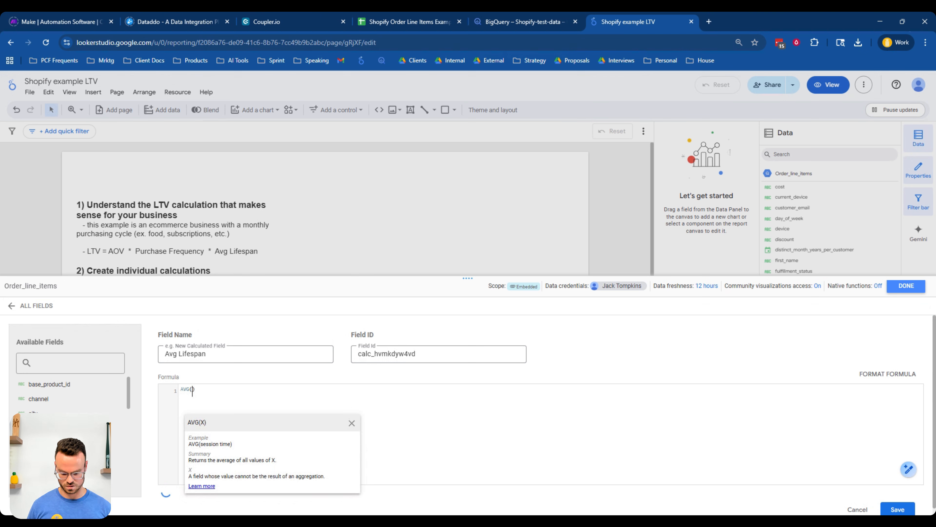
type("dis")
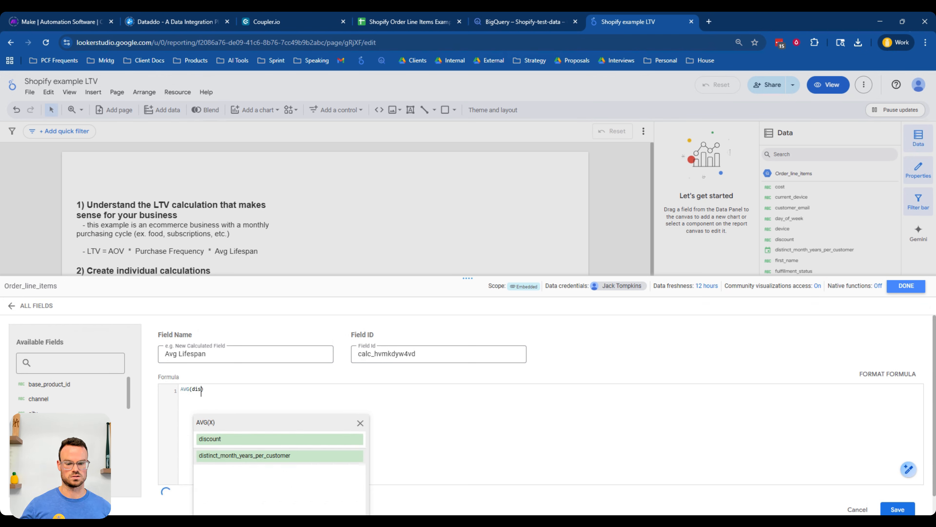
key("Down")
key("Return")
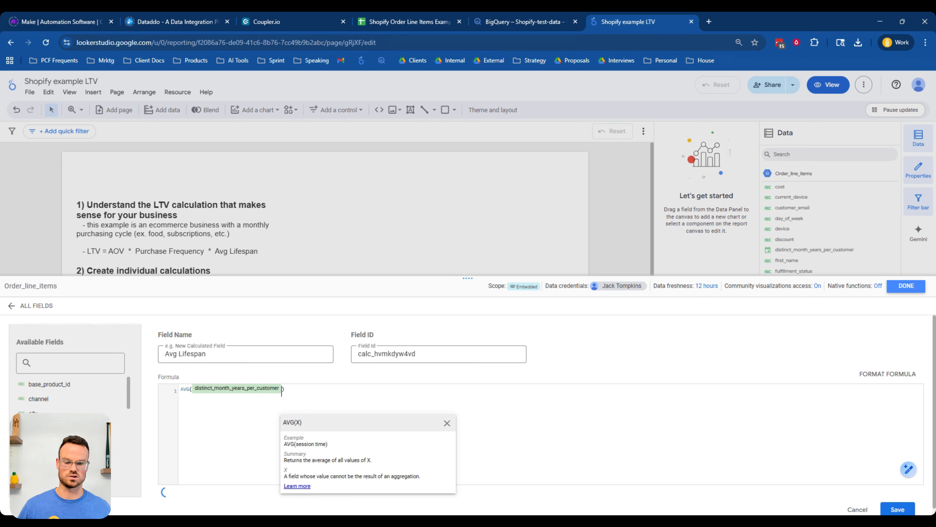
key("Right")
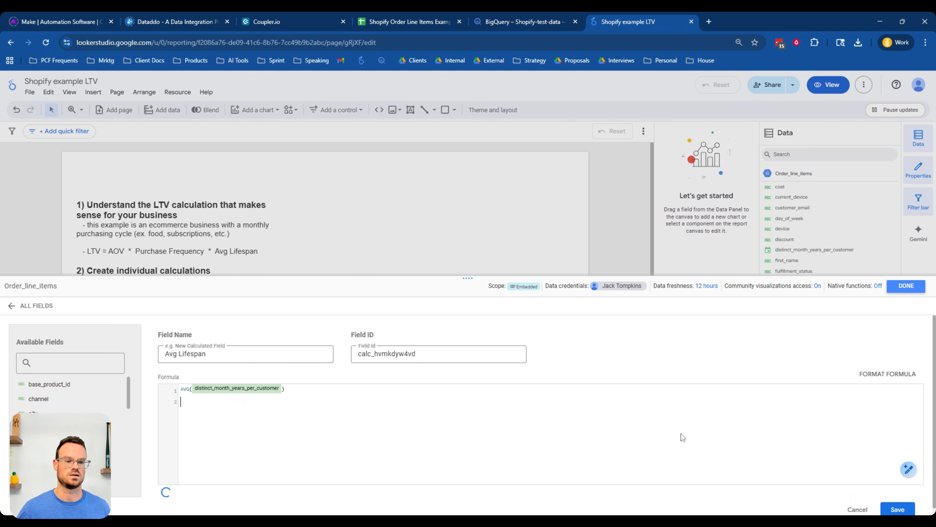
left_click(900, 497)
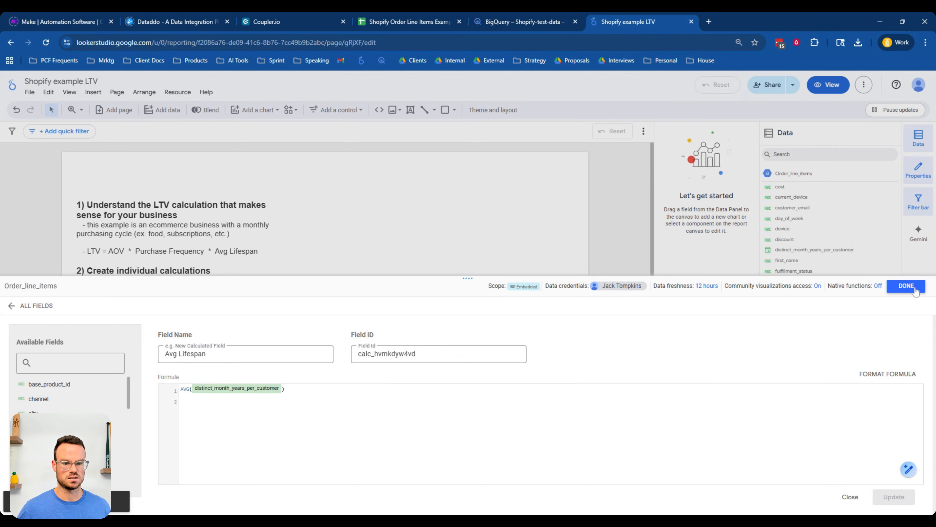
left_click(906, 286)
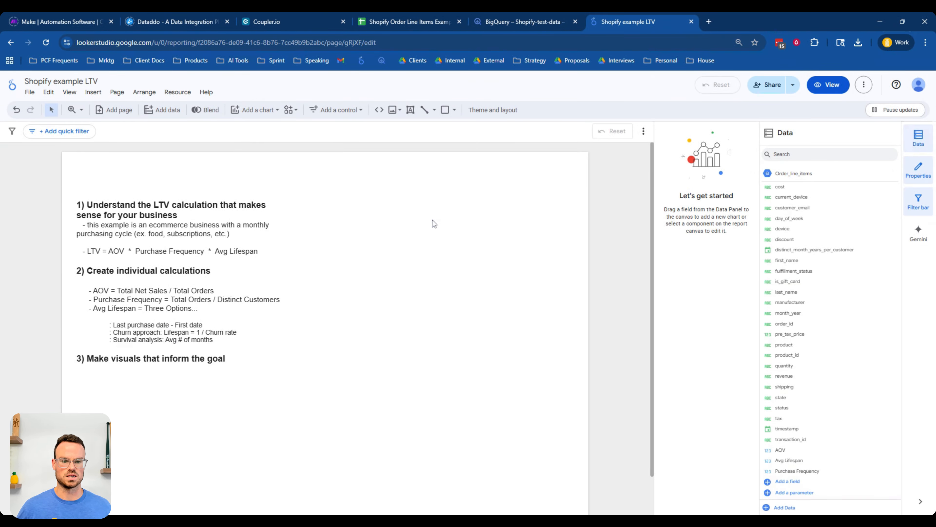
- Add a date range control to the top of the report page with its default range set to Last month
left_click(351, 110)
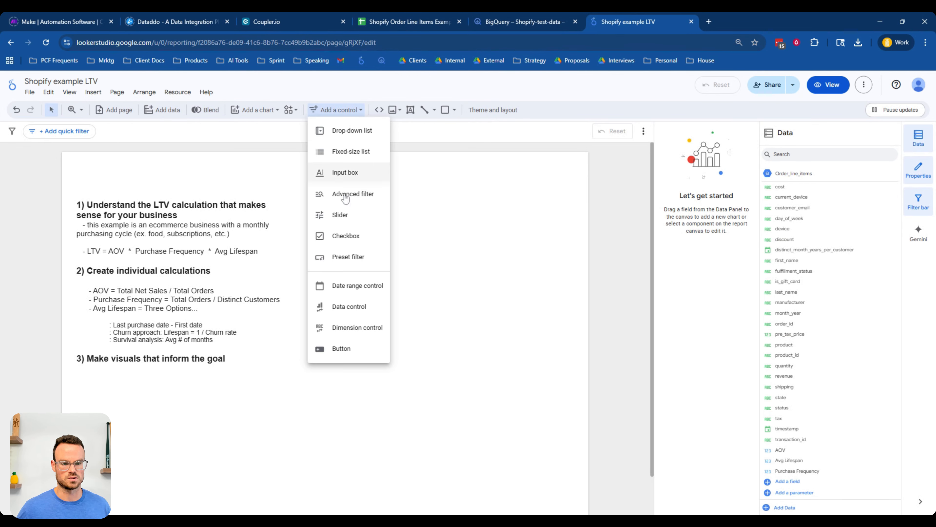
left_click(357, 286)
left_click(356, 187)
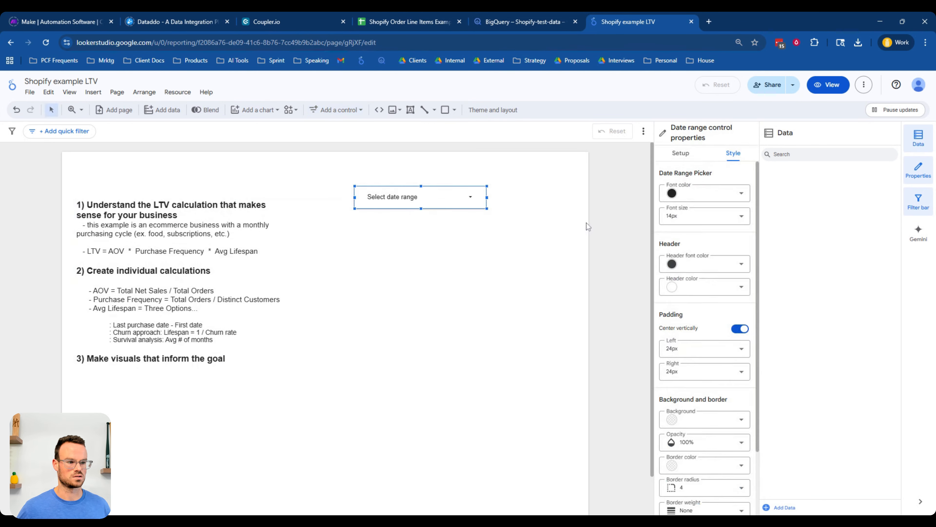
left_click(681, 153)
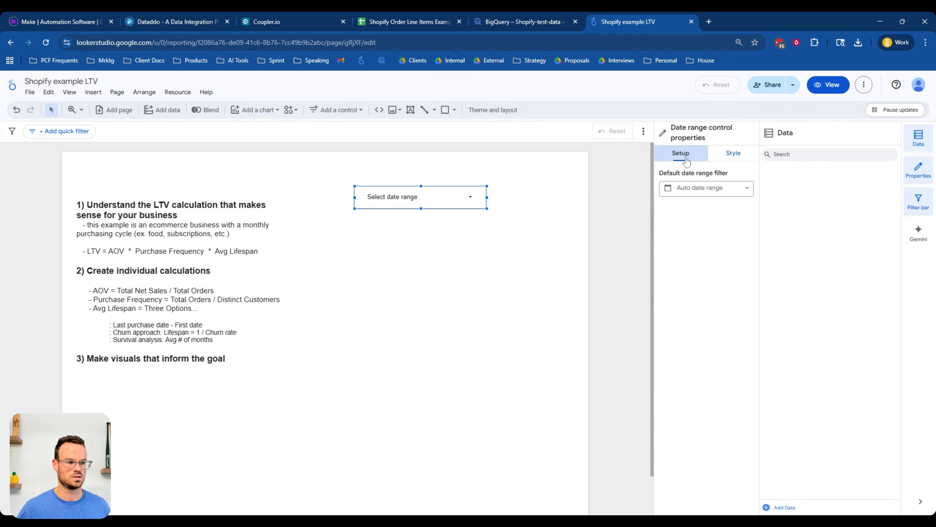
left_click(695, 190)
left_click(706, 211)
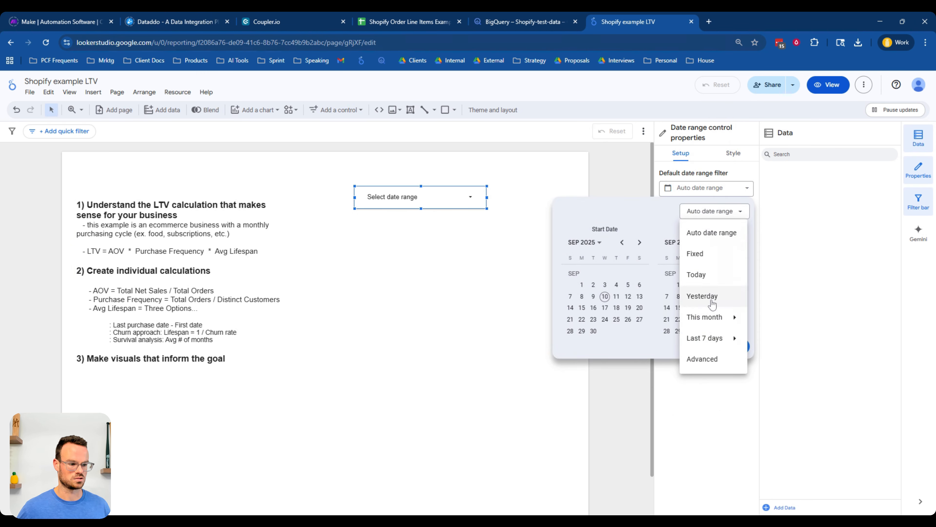
mouse_move(713, 336)
left_click(777, 298)
left_click(731, 348)
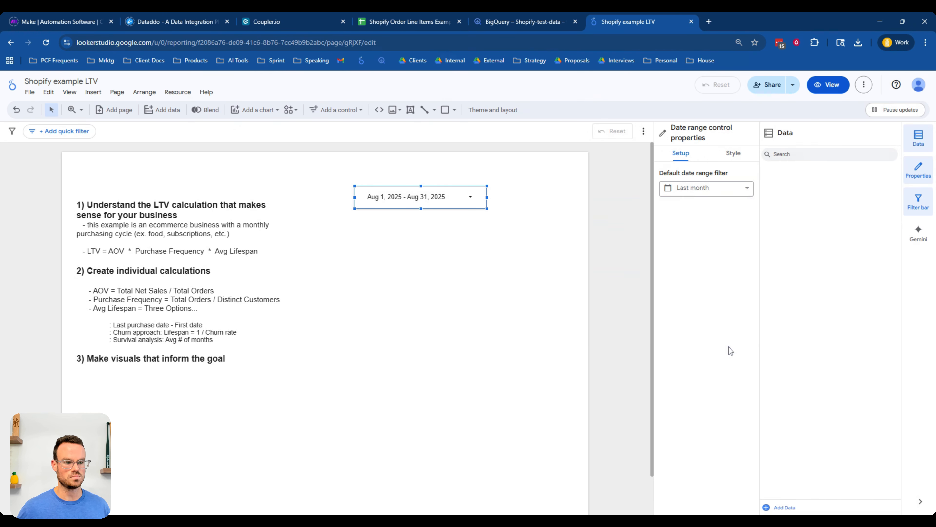
- Add a scorecard beside the LTV formula showing the Avg Lifespan metric
left_click(461, 282)
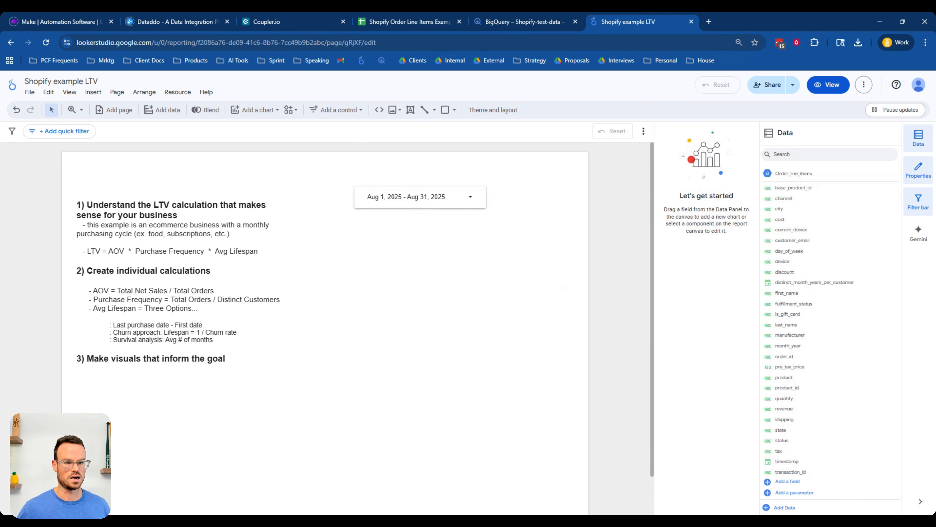
left_click(264, 111)
left_click(245, 135)
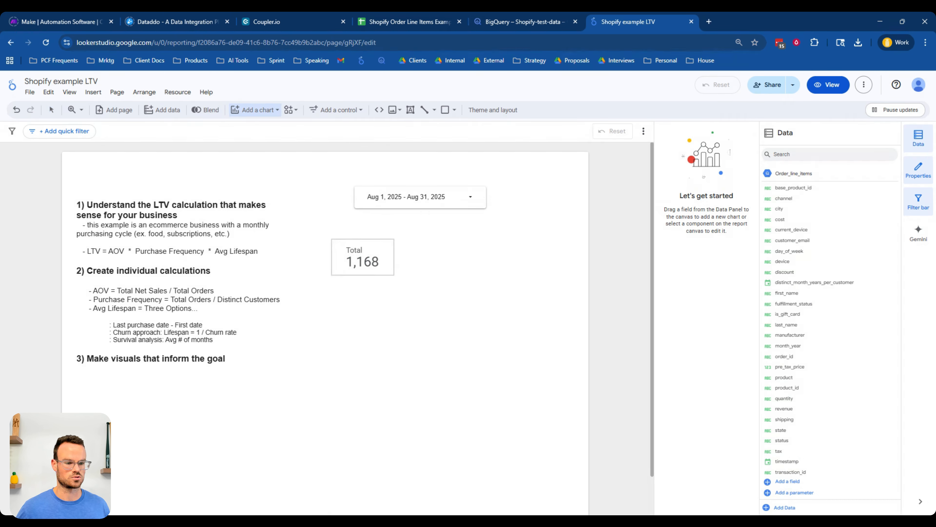
left_click(332, 241)
scroll(847, 444, "down", 2)
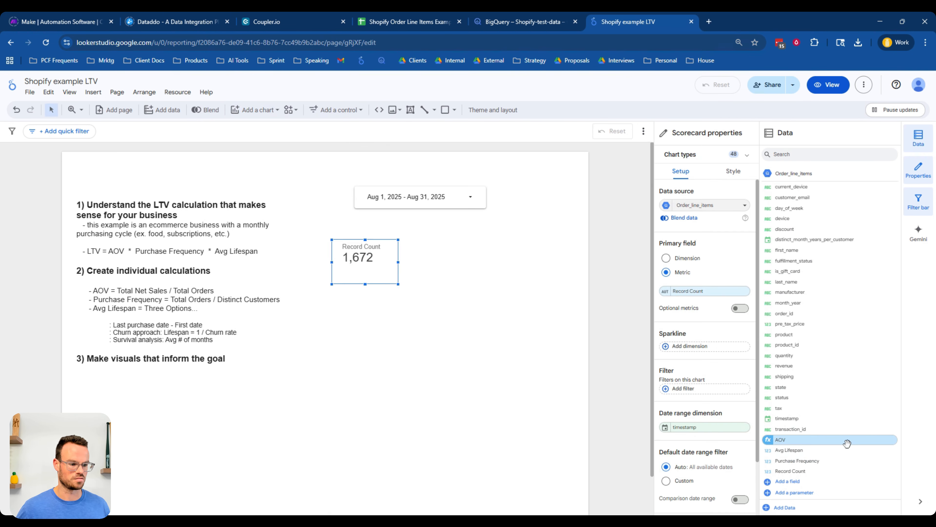
left_click_drag(834, 449, 730, 292)
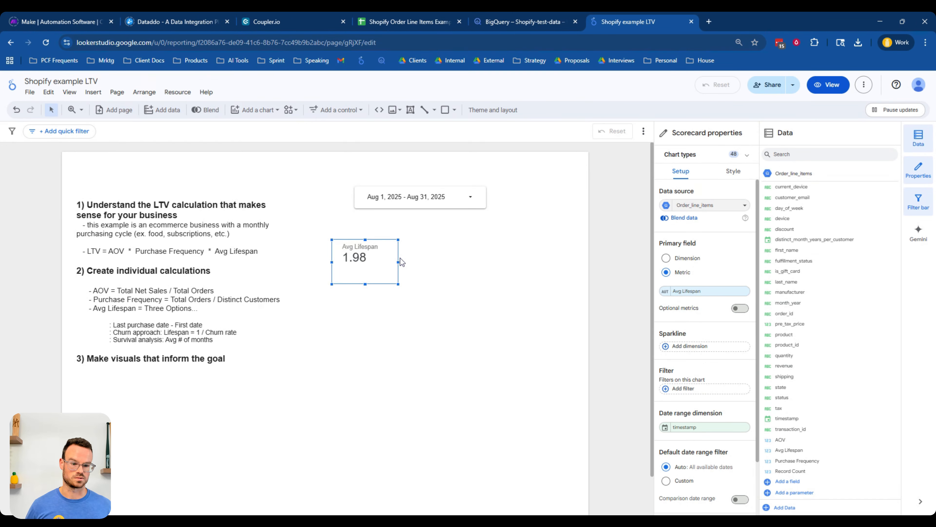
- Duplicate the Avg Lifespan scorecard to its right and change the copy's metric to AOV
scroll(400, 258, "down", 1)
left_click_drag(372, 222, 463, 221)
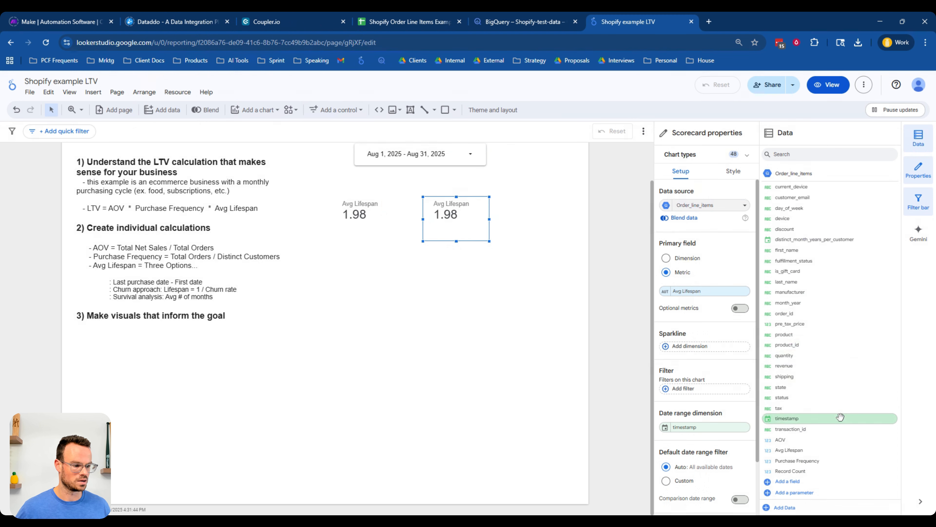
left_click_drag(837, 439, 731, 318)
left_click_drag(675, 316, 700, 290)
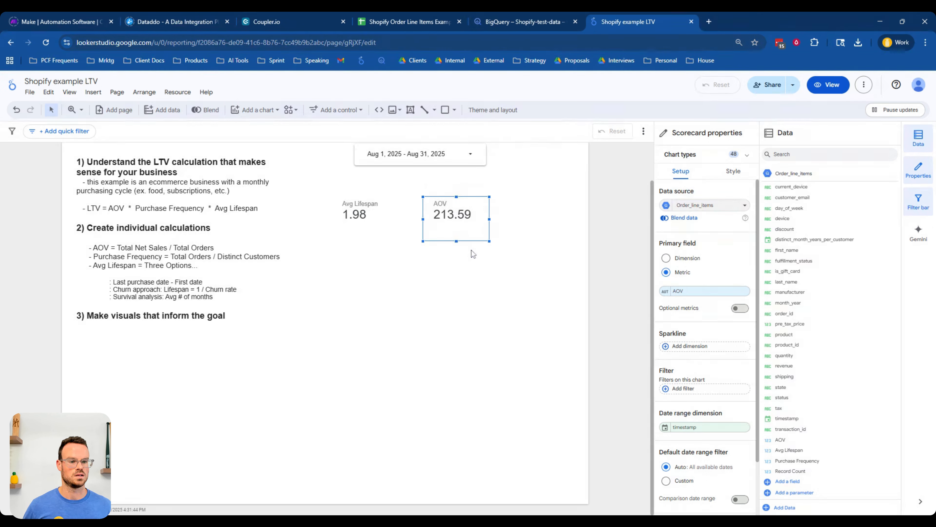
- Copy the AOV scorecard, place the copy below, and set its metric to Purchase Frequency
key("ctrl+c")
key("ctrl+v")
left_click_drag(476, 223, 409, 258)
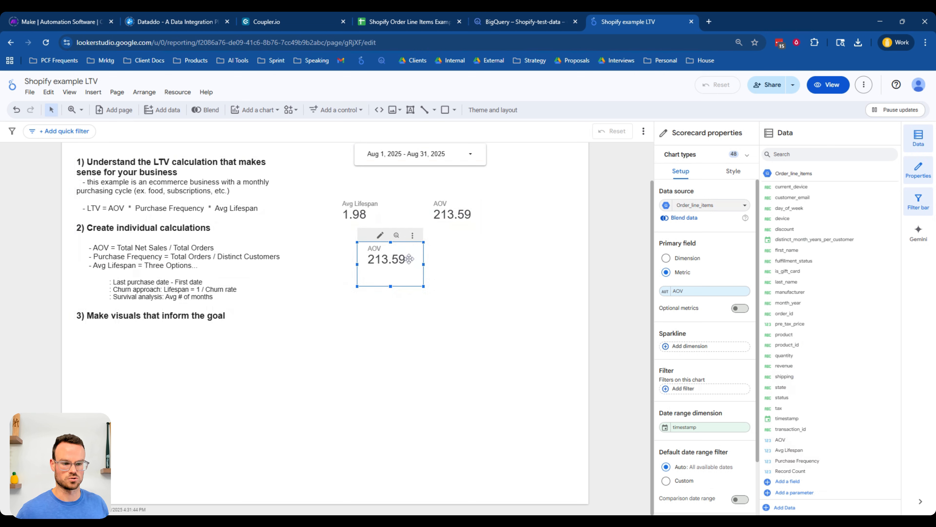
left_click_drag(836, 460, 704, 291)
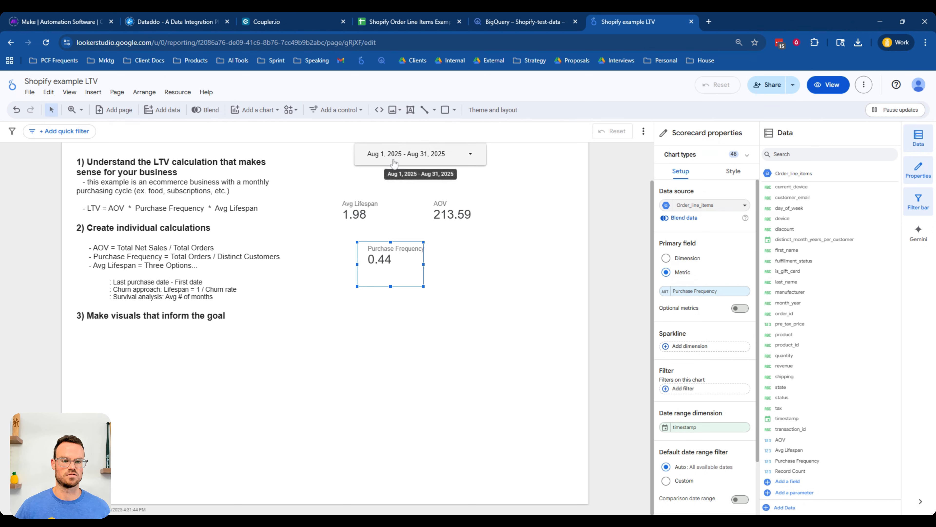
- Change the date range control's default range to This year
scroll(431, 212, "up", 1)
left_click(431, 207)
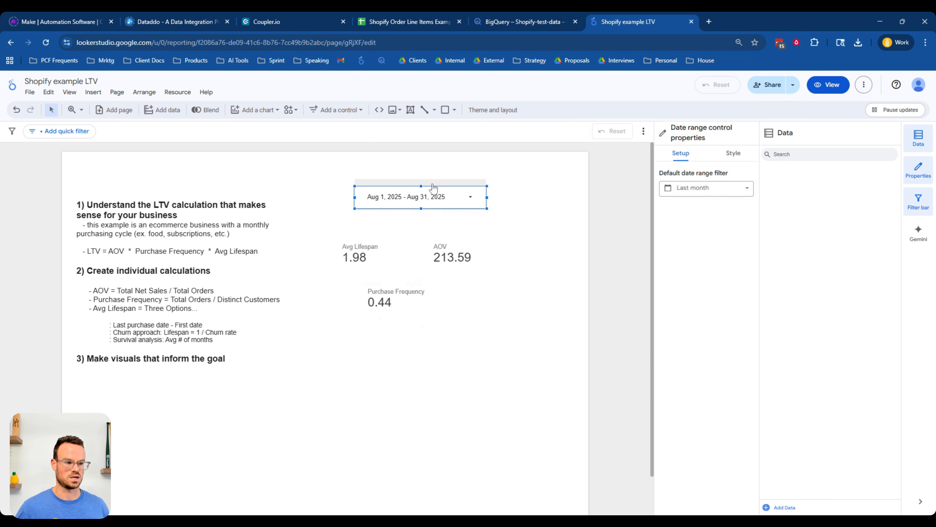
left_click(716, 189)
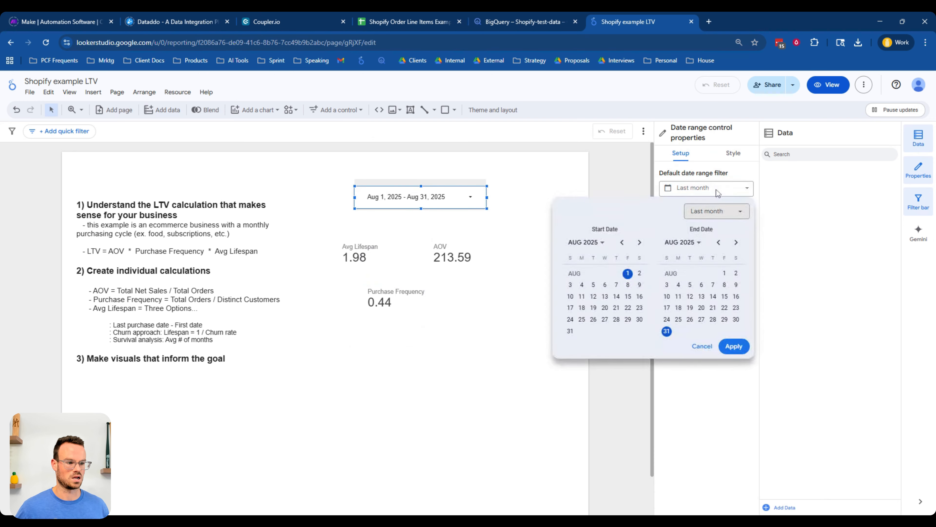
left_click(713, 212)
mouse_move(725, 318)
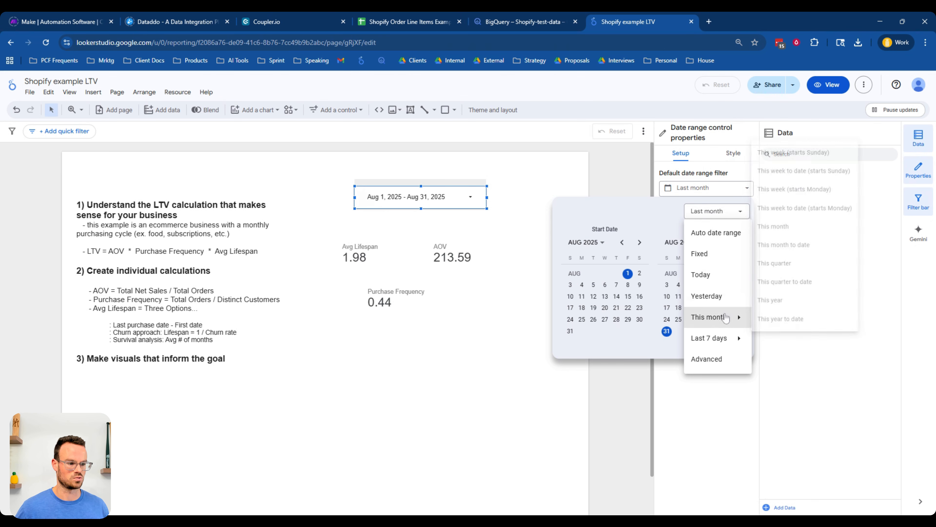
left_click(772, 300)
left_click(737, 350)
left_click(535, 343)
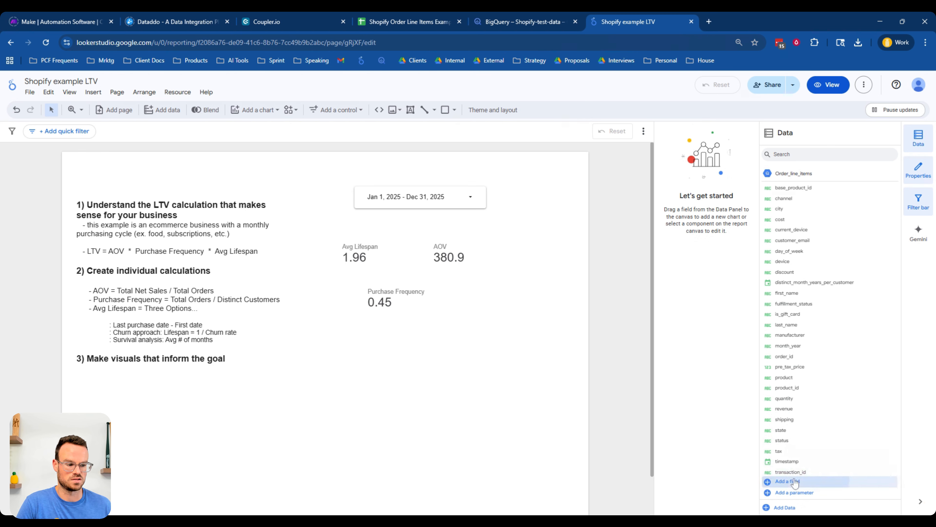
- Create a calculated field named LTV with the formula AOV * Purchase Frequency * Avg Lifespan
left_click(789, 481)
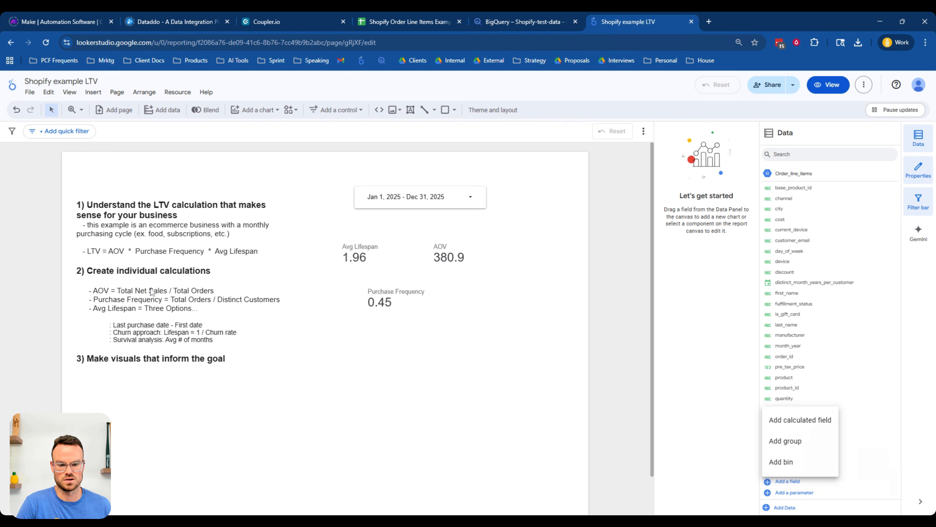
left_click(792, 420)
left_click(236, 355)
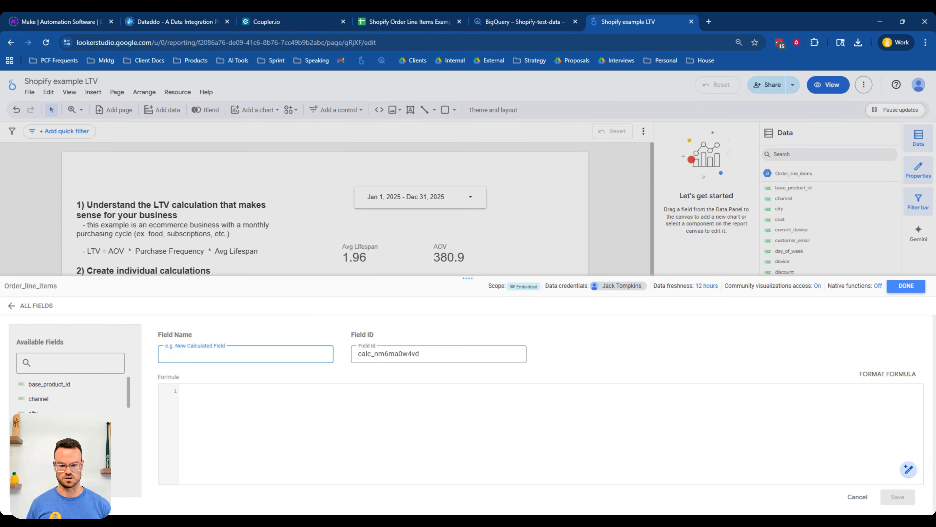
type("LTV")
left_click(252, 432)
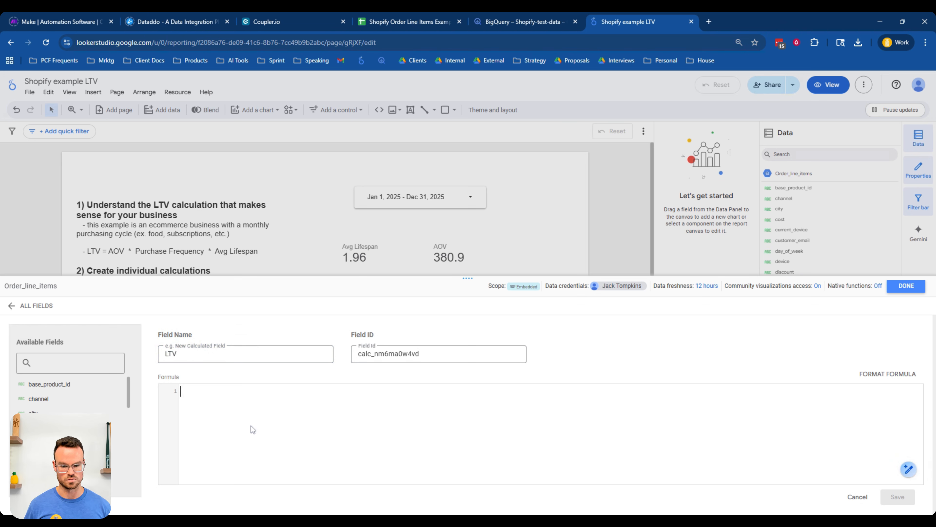
type("AOV * ")
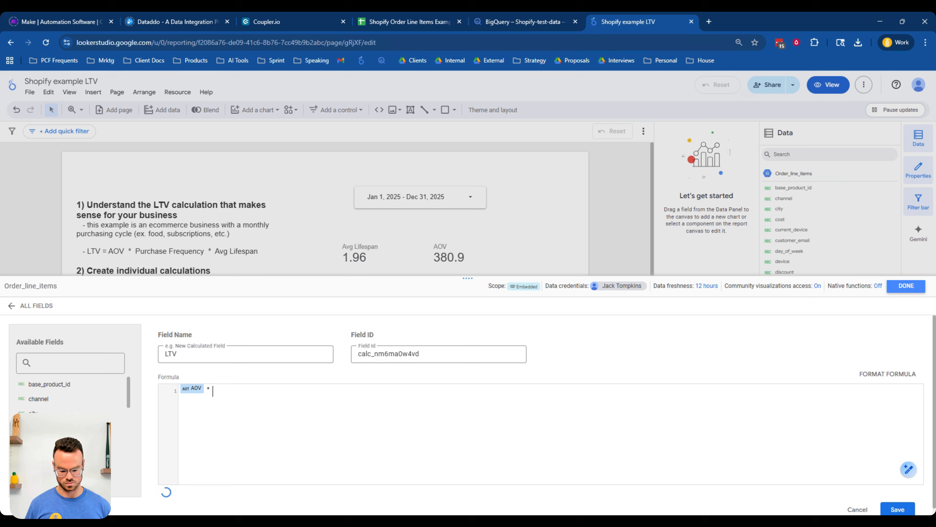
type("Purchase Frequency")
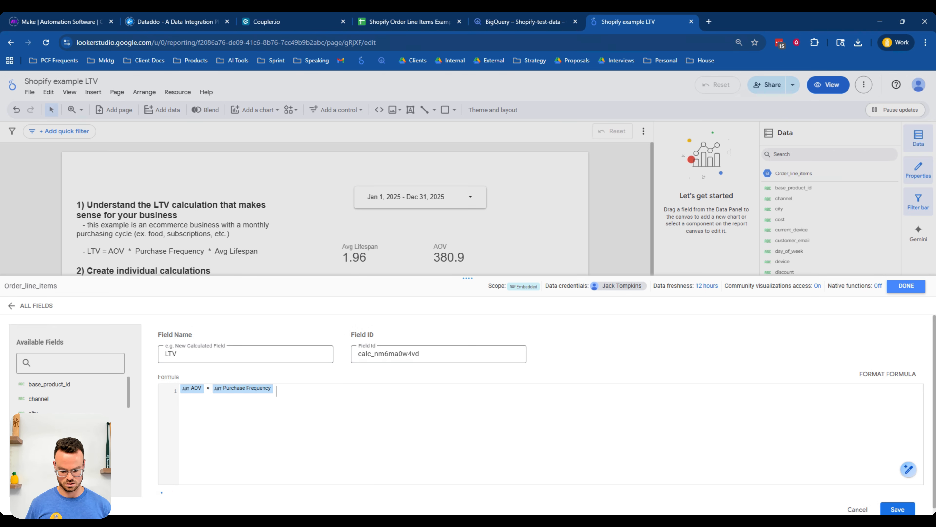
type(" * av")
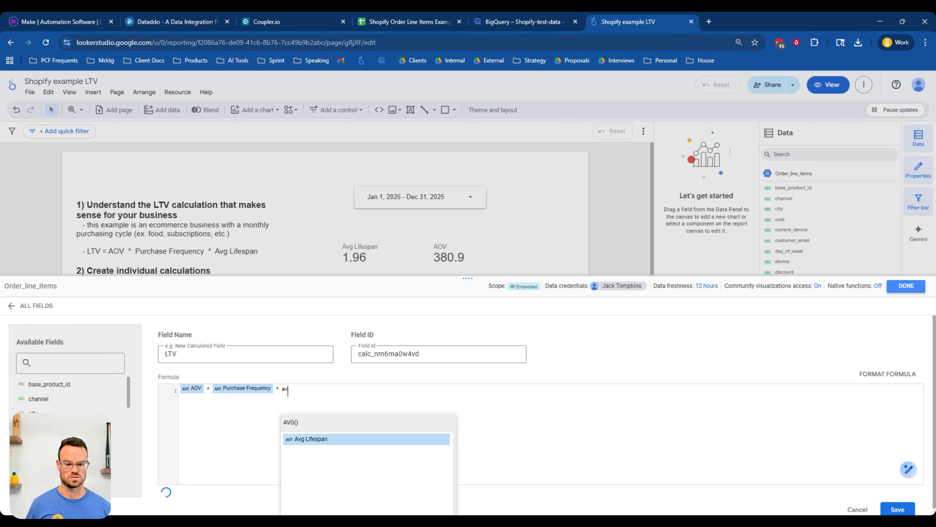
key("Return")
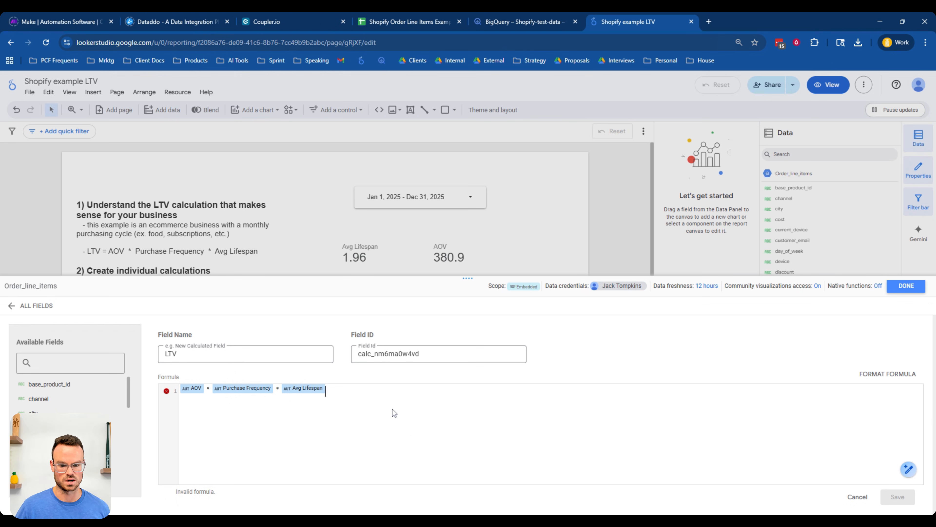
key("Return")
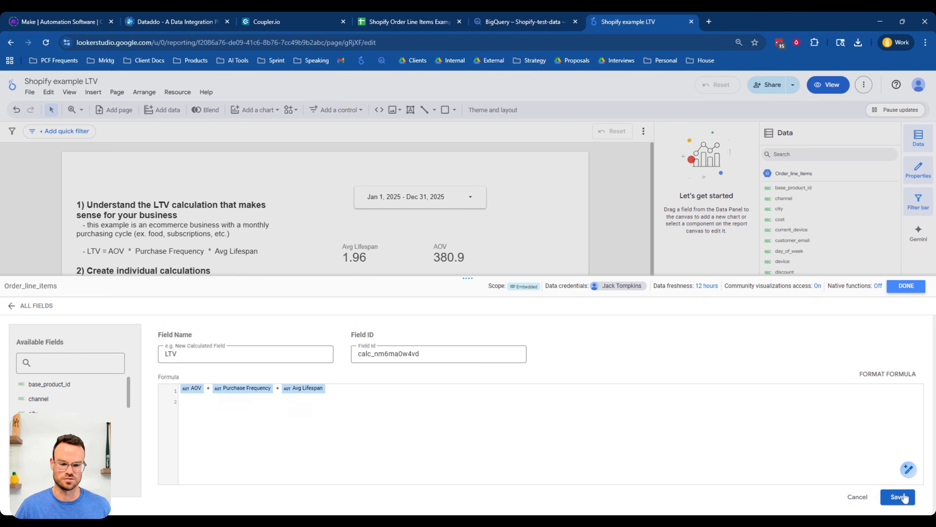
left_click(897, 496)
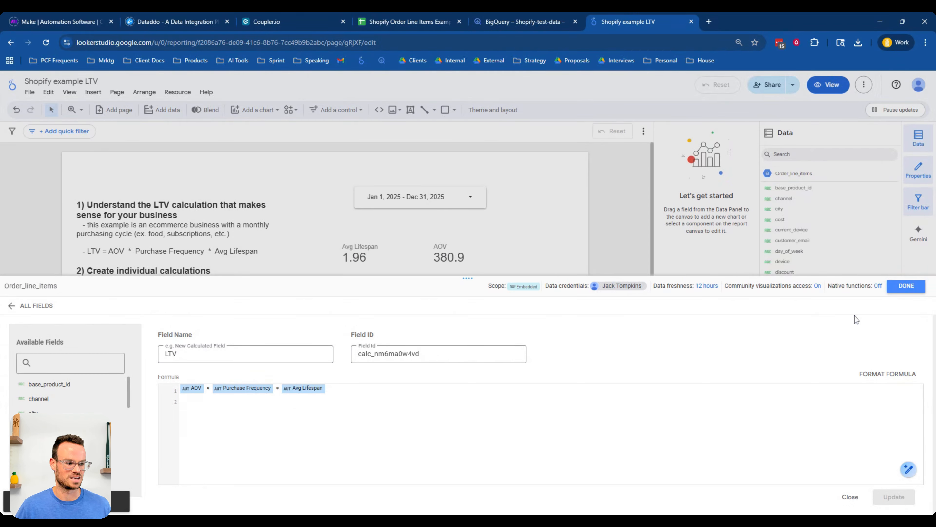
left_click(907, 287)
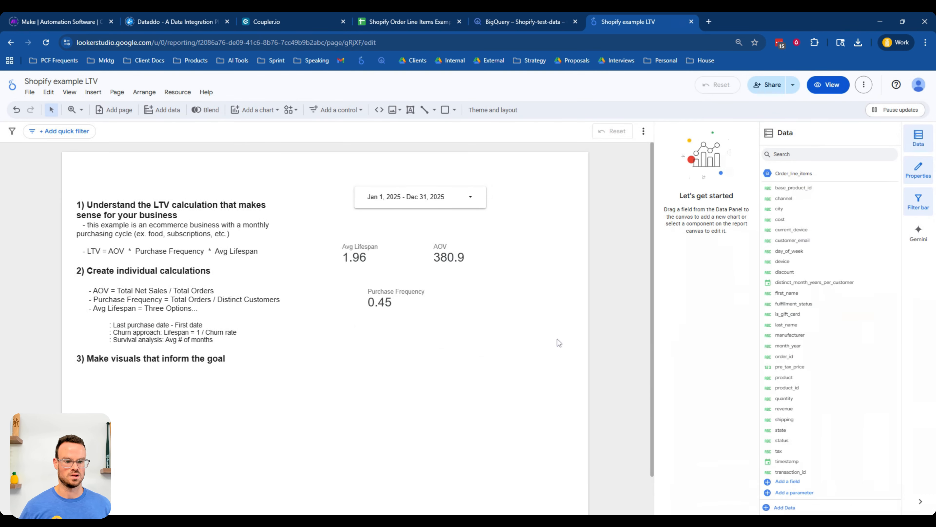
- Copy the Purchase Frequency scorecard, place the copy to its right, and set its metric to LTV
left_click(390, 300)
key("ctrl+c")
key("ctrl+v")
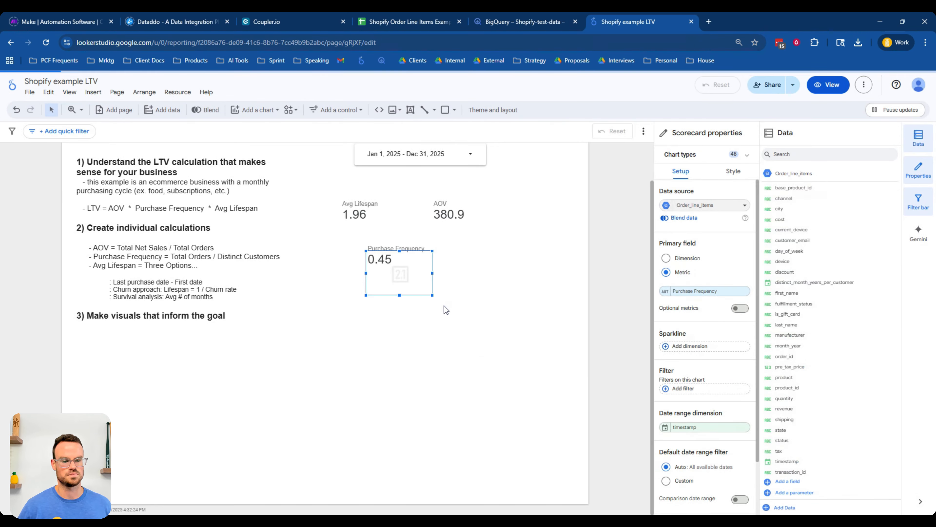
left_click_drag(423, 283, 472, 275)
scroll(830, 424, "down", 3)
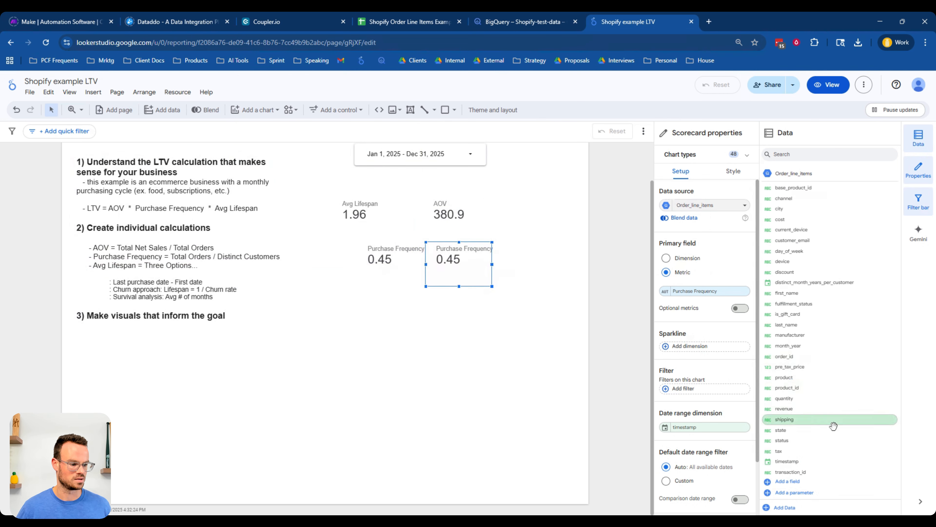
left_click_drag(814, 450, 706, 292)
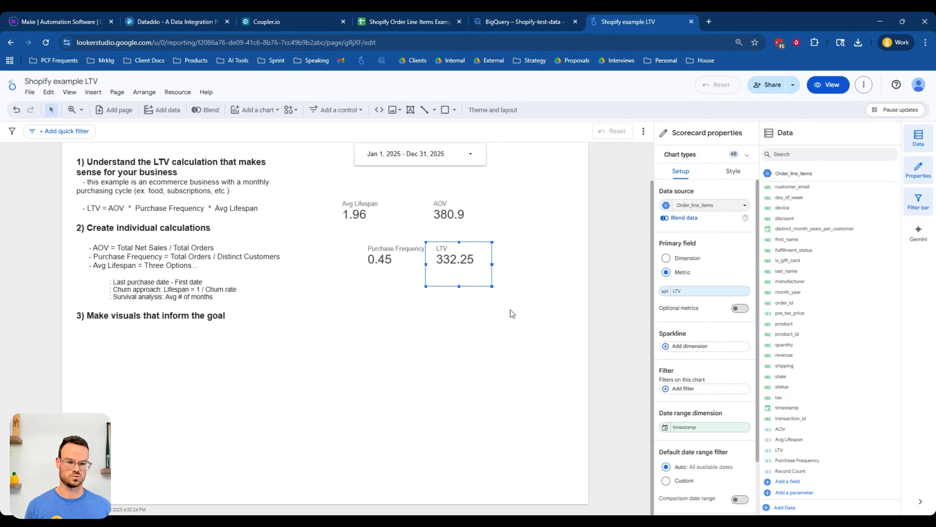
- Add a bar chart under the section 3 heading with manufacturer as its dimension
scroll(511, 313, "up", 3)
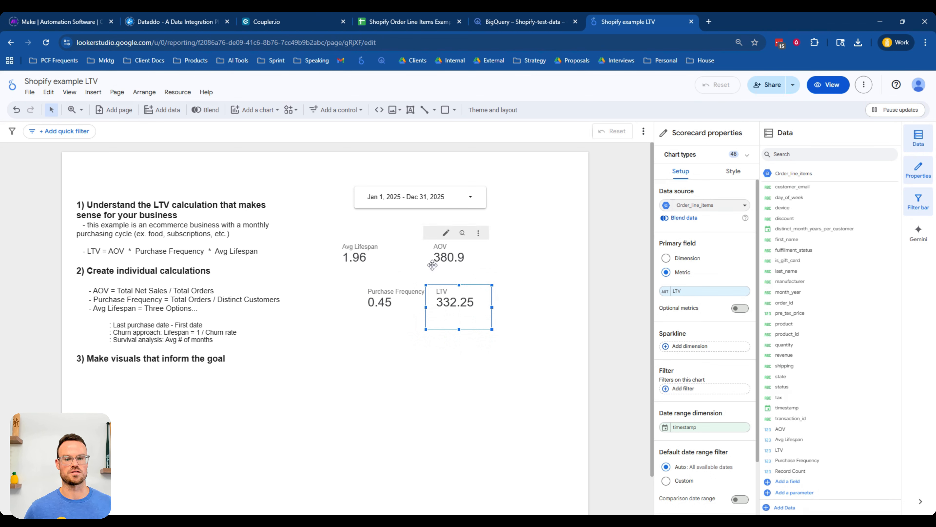
left_click(274, 111)
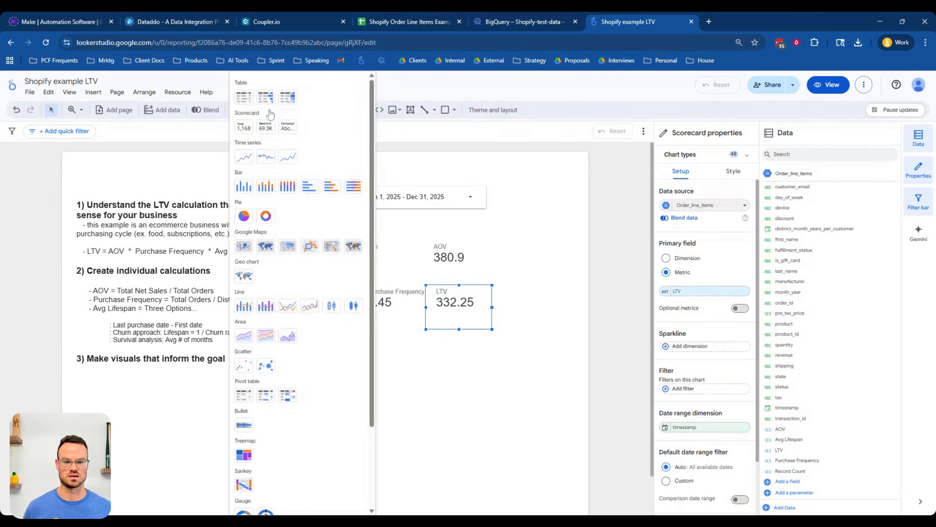
left_click(309, 186)
left_click(405, 423)
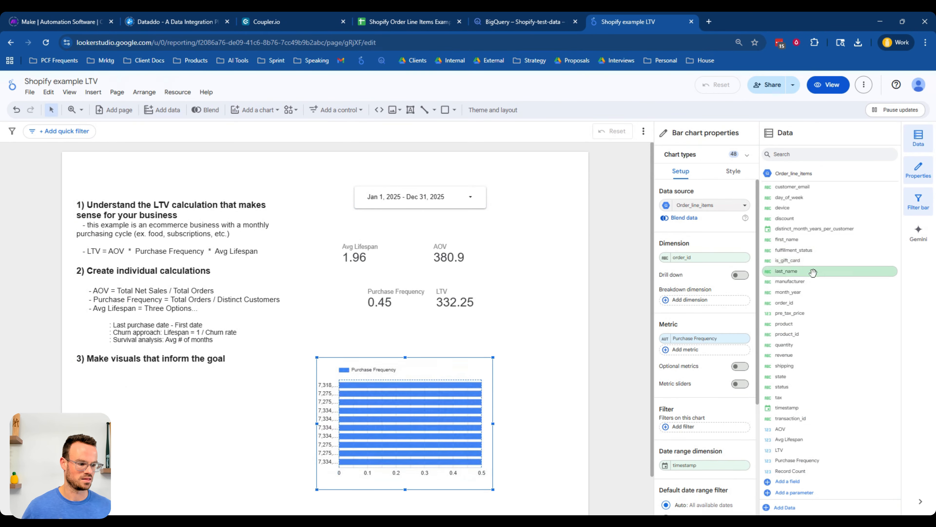
left_click_drag(789, 281, 702, 258)
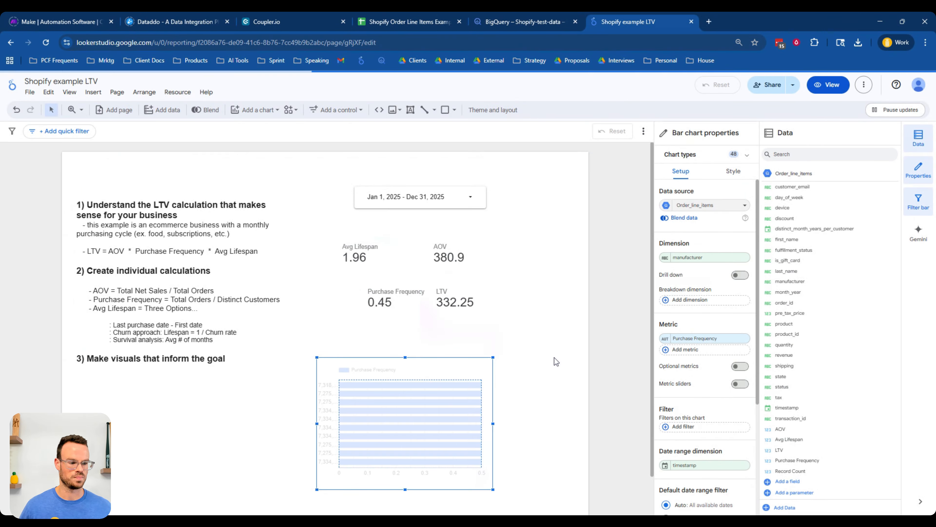
- Set the bar chart's metric to LTV
left_click(703, 339)
type("l")
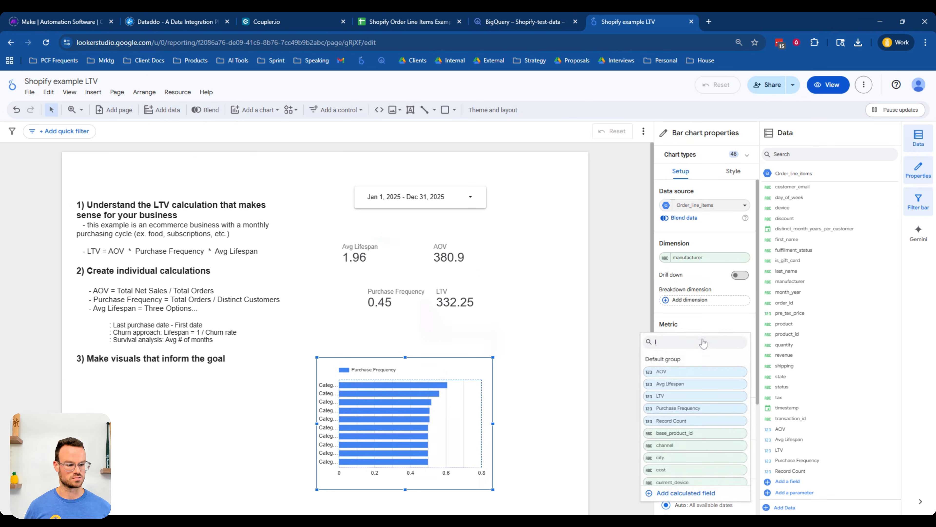
type("tv")
left_click(677, 372)
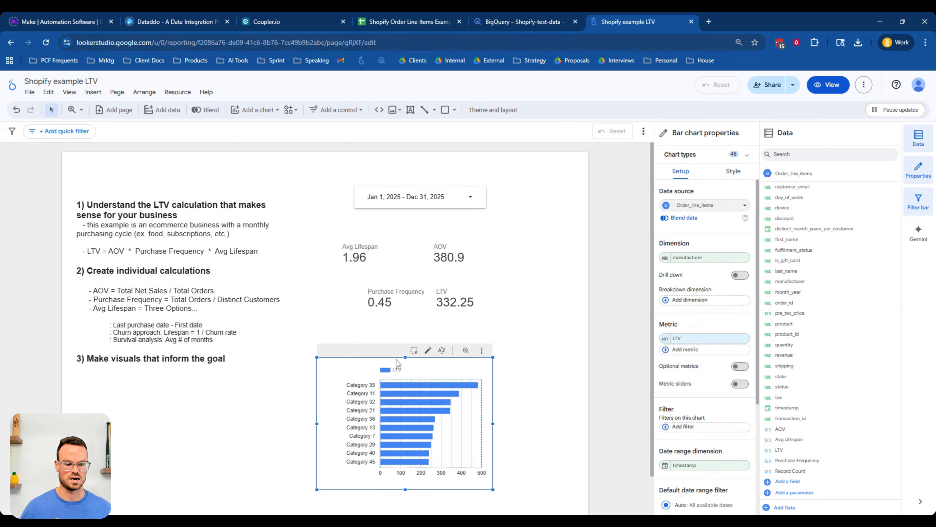
- Move the bar chart beside the section 3 heading and place a duplicate of it to its right
left_click_drag(397, 359, 369, 331)
mouse_move(430, 361)
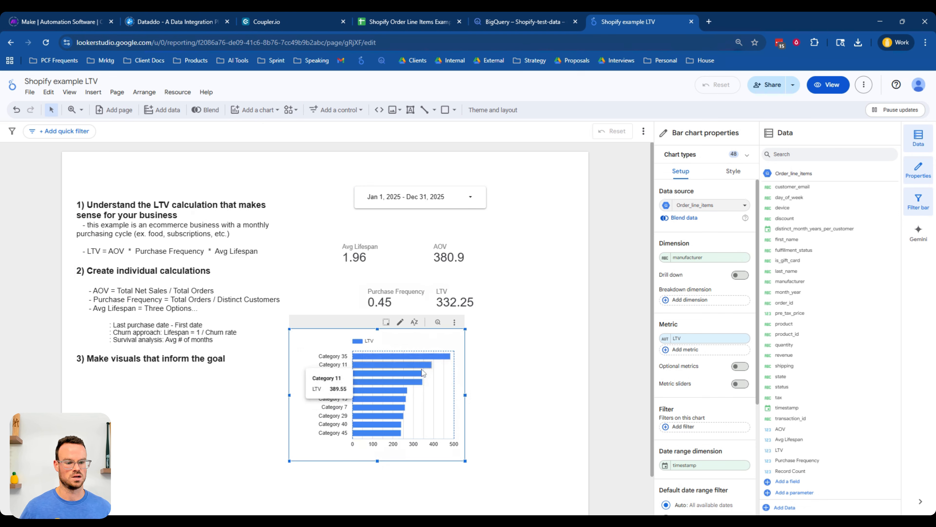
left_click_drag(357, 331, 321, 327)
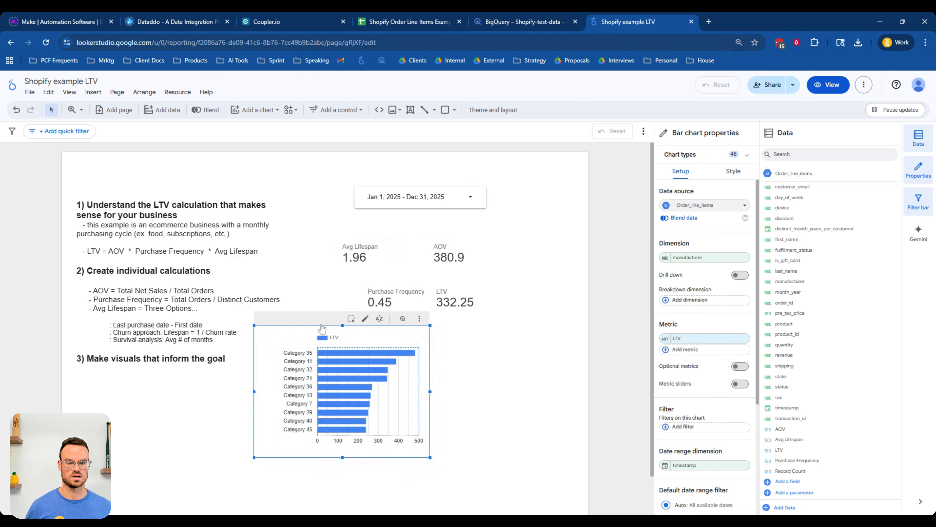
scroll(322, 328, "down", 1)
left_click_drag(409, 380, 568, 382)
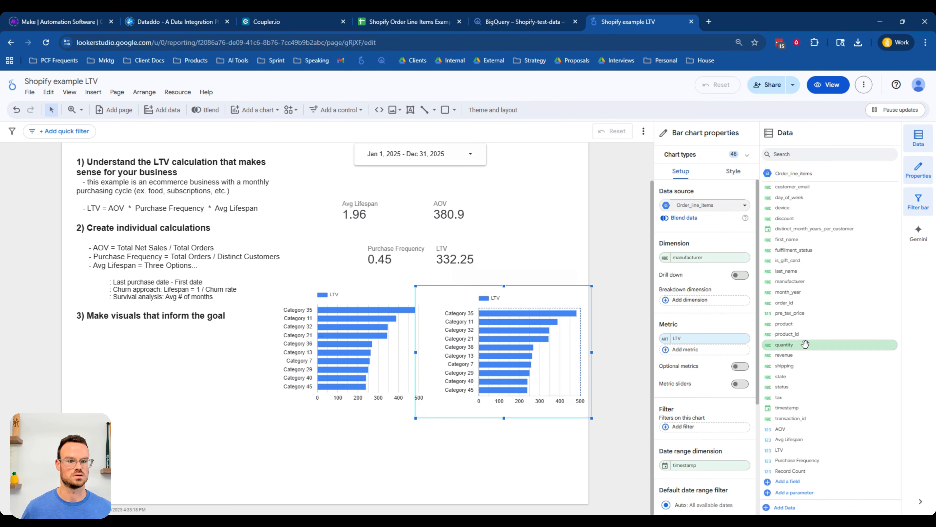
- Switch to the Shopify Order Line Items sheet and examine the channel column values
left_click(400, 22)
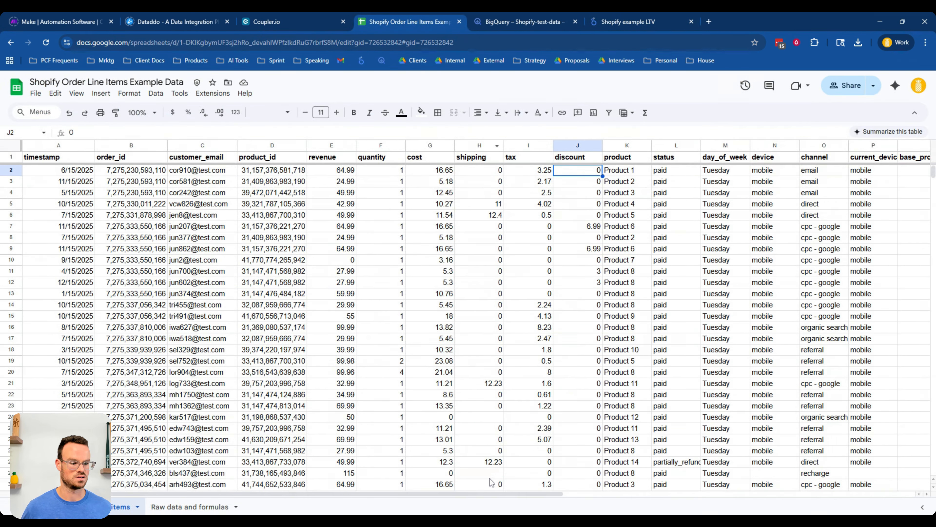
left_click_drag(493, 494, 593, 494)
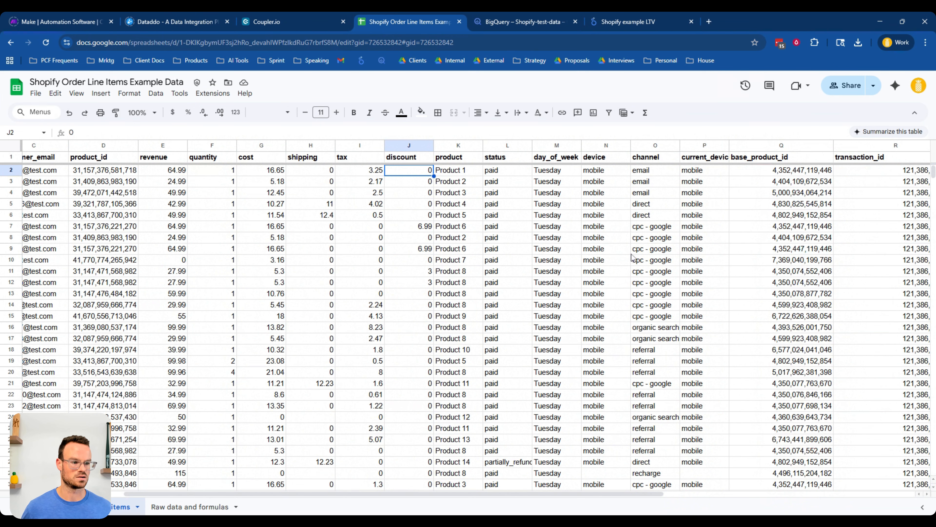
left_click(655, 145)
left_click_drag(660, 228, 663, 279)
- Change the duplicated bar chart's dimension to channel
left_click(629, 21)
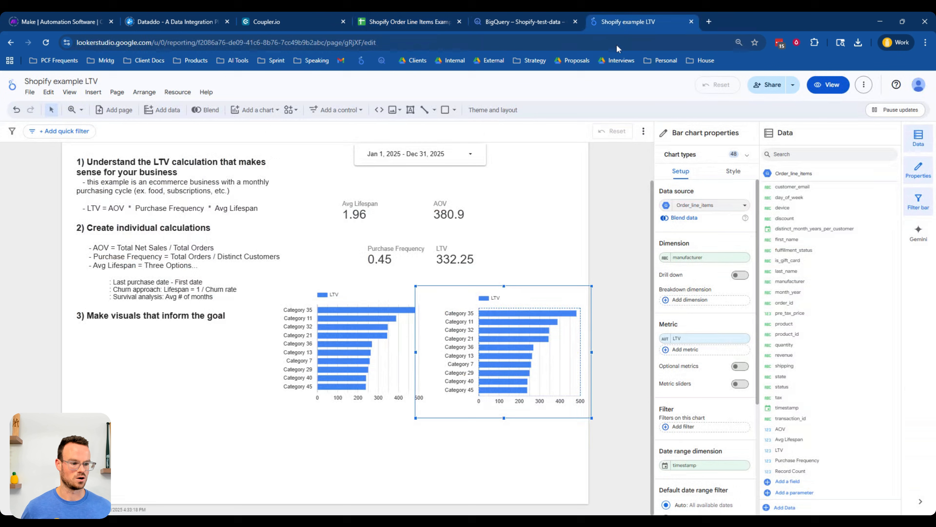
left_click(710, 258)
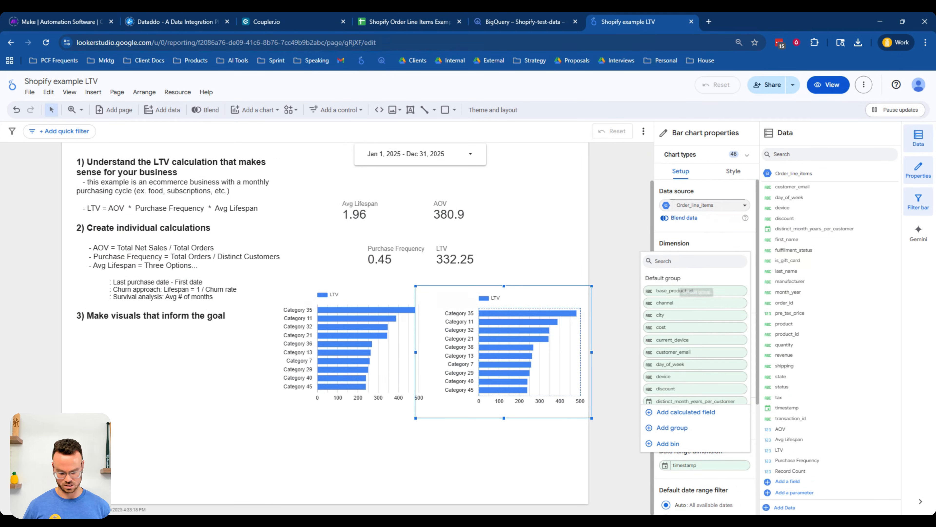
type("chann")
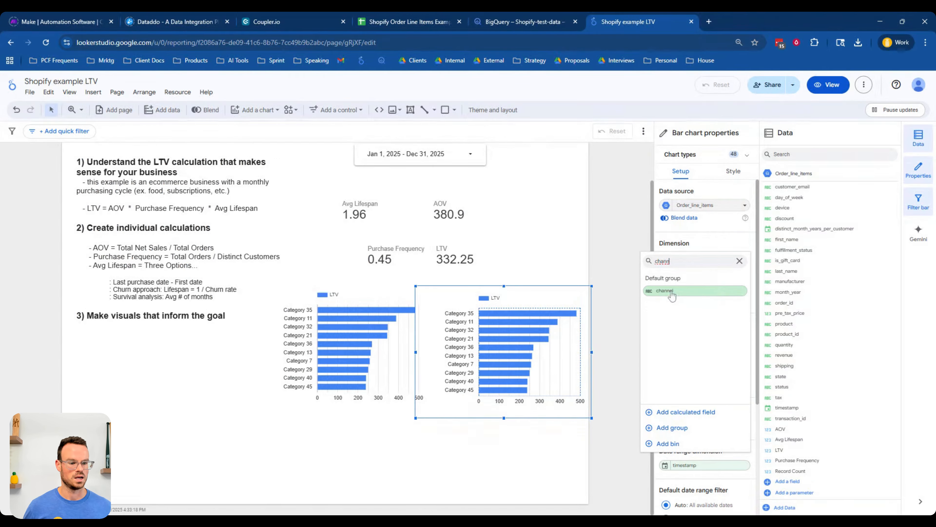
left_click(665, 290)
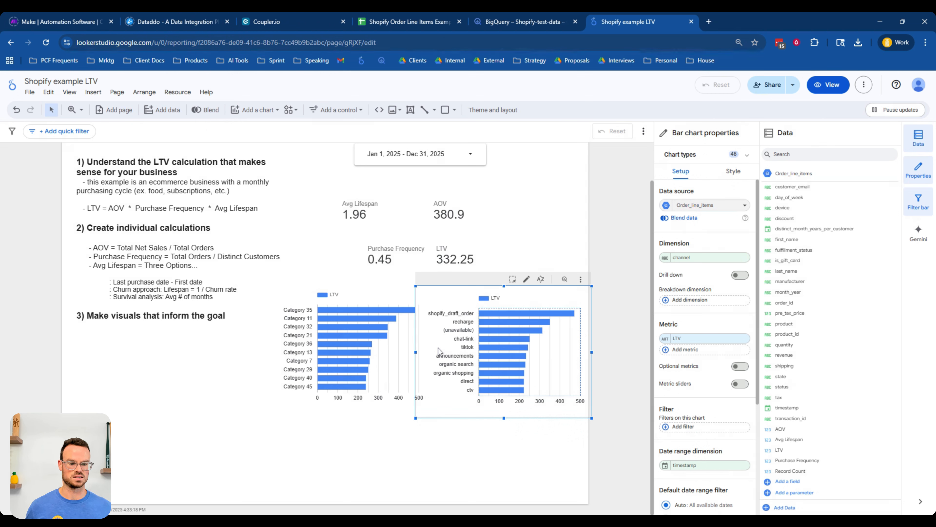
mouse_move(494, 349)
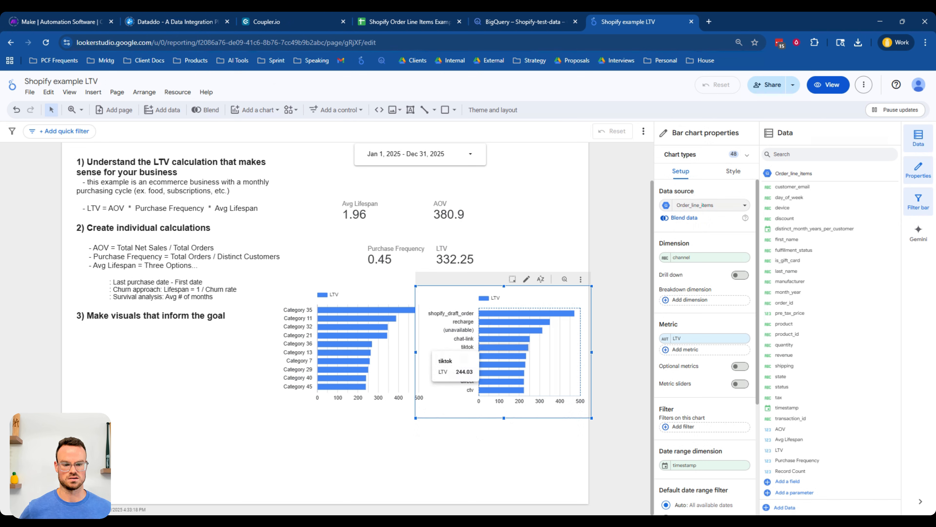
mouse_move(347, 312)
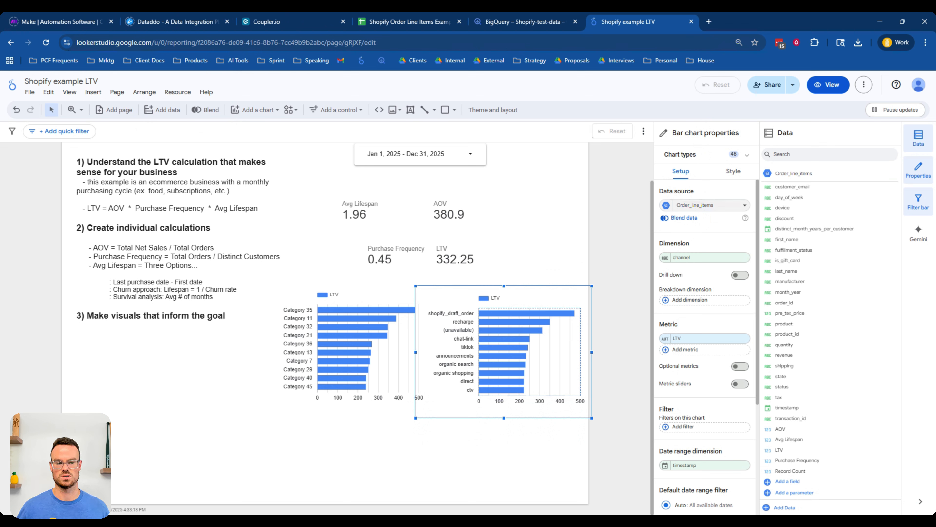
left_click(312, 236)
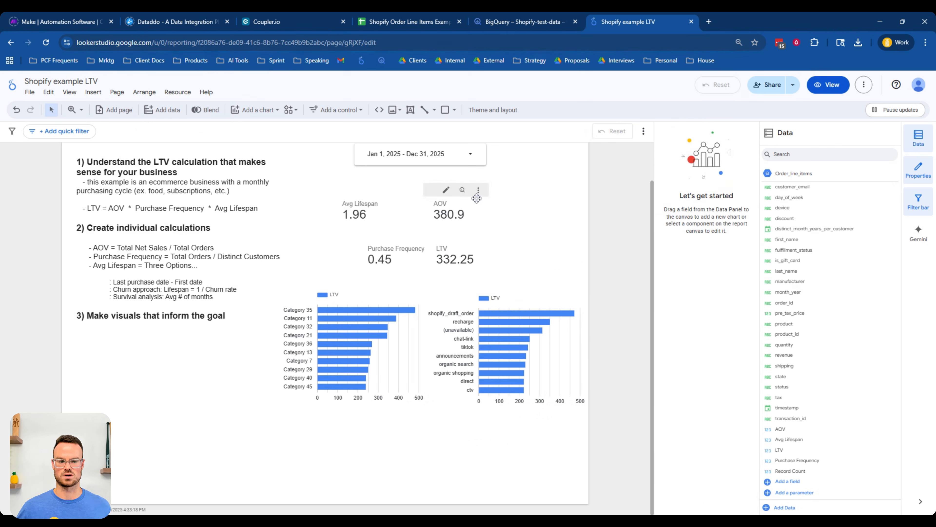